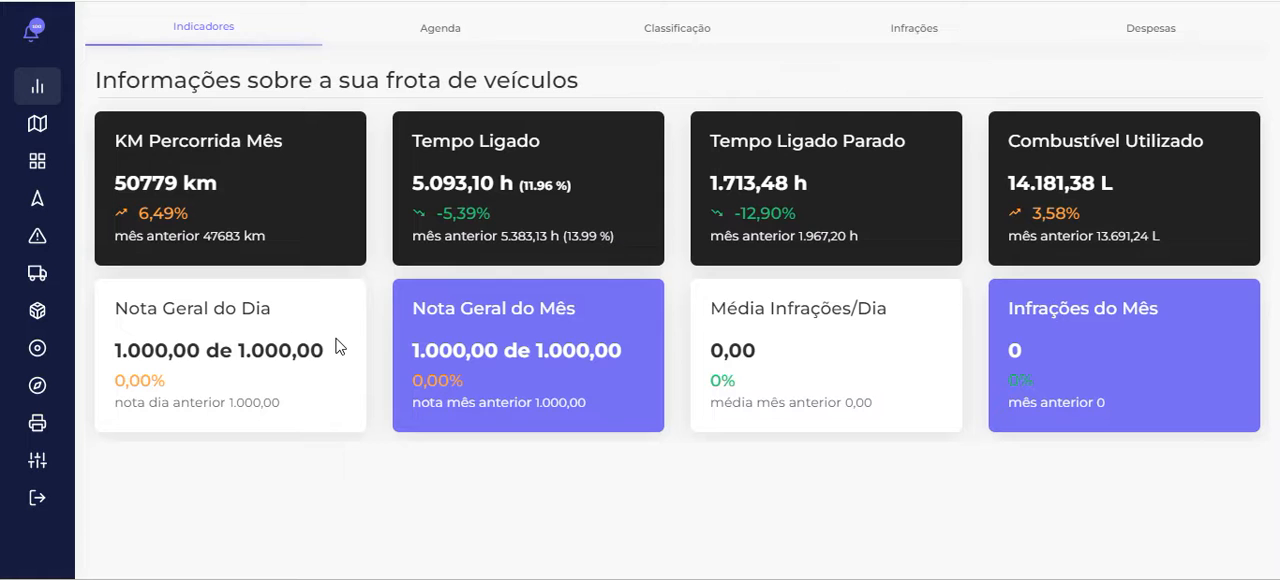
Open the vehicle expenses (Despesas) page from the fleet controls
mouse_move(40, 230)
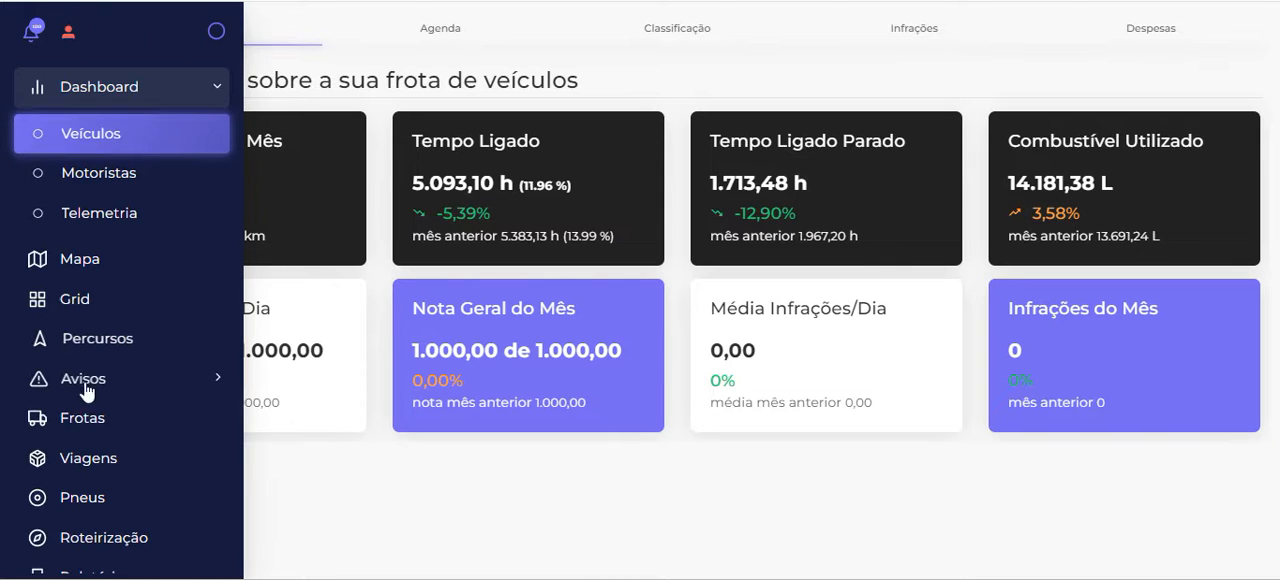
click(120, 422)
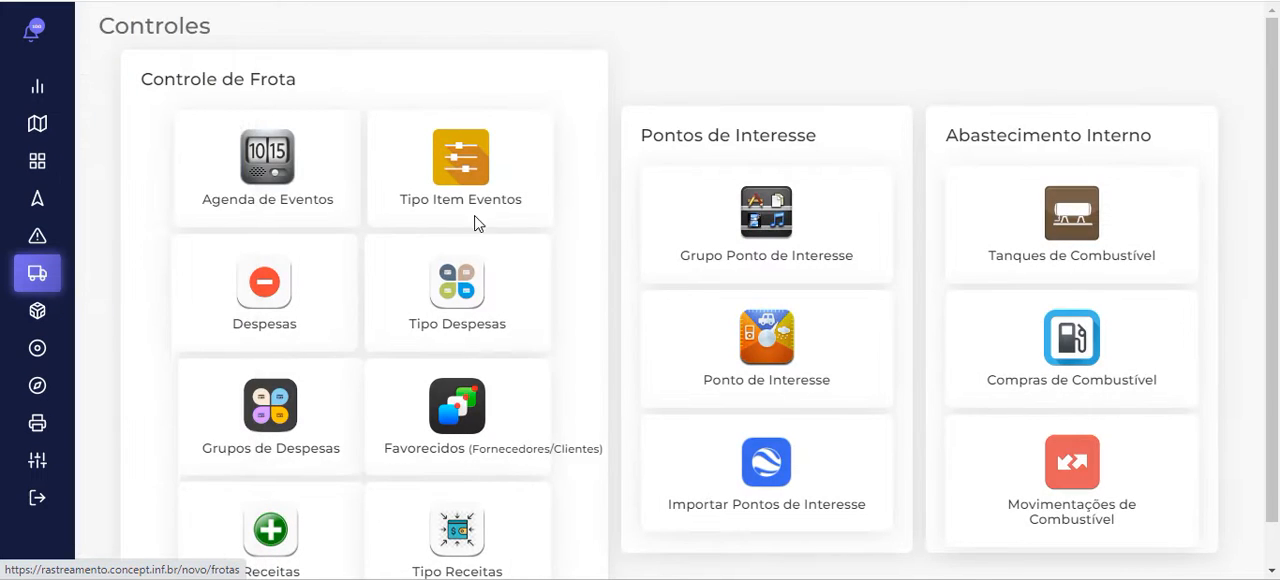
click(278, 288)
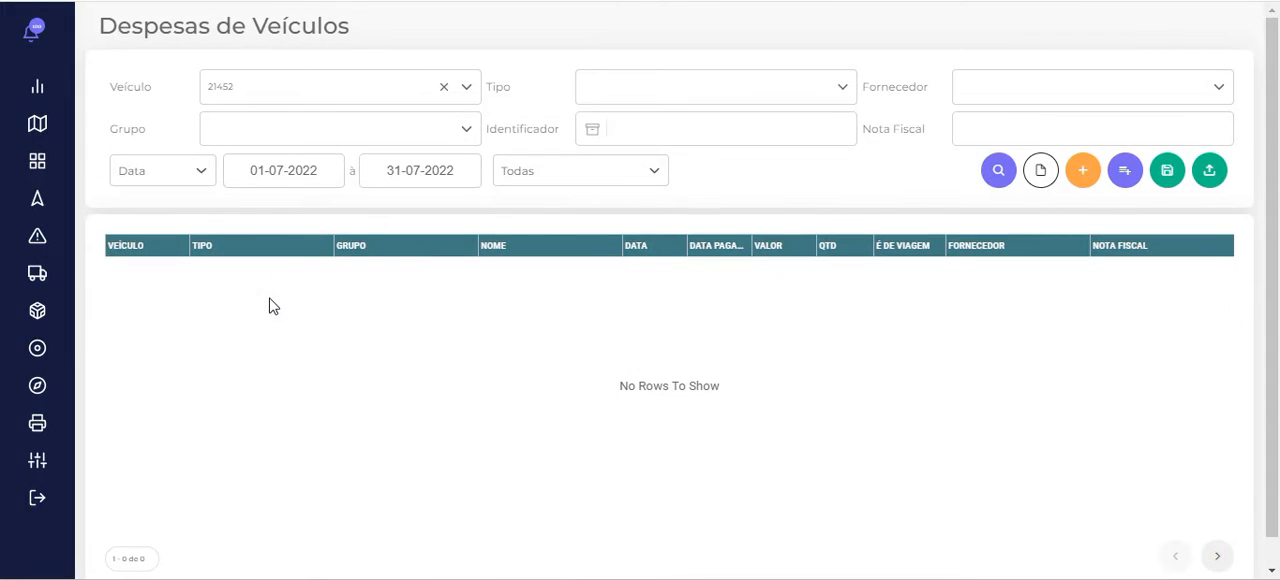
Start a new vehicle expense and examine the available vehicles and expense types
click(1084, 178)
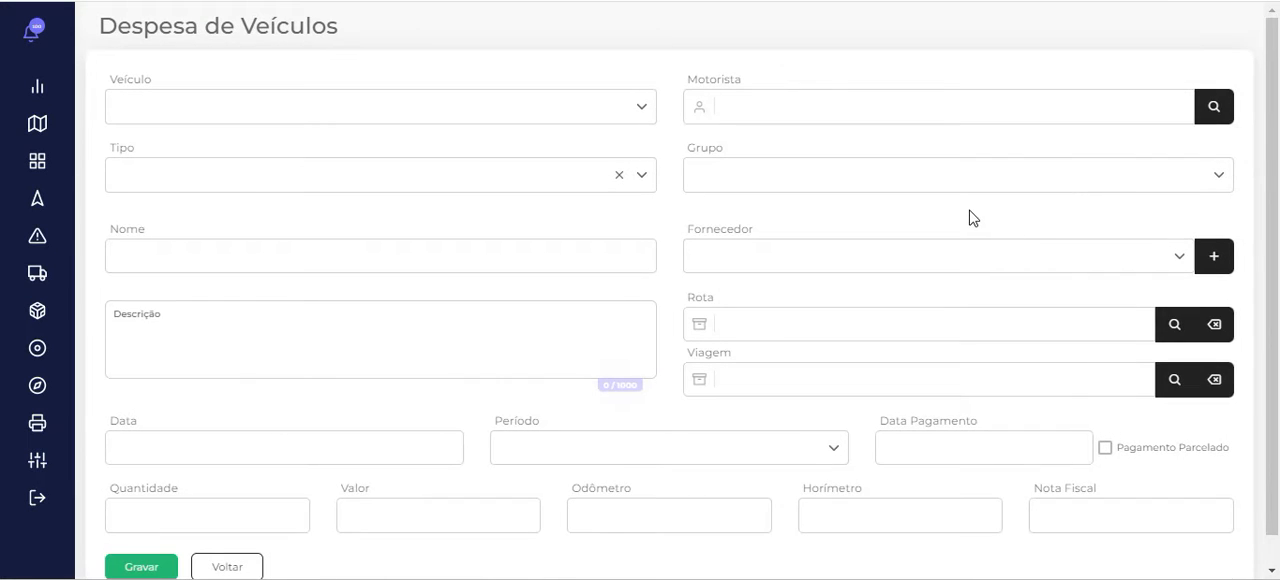
click(641, 108)
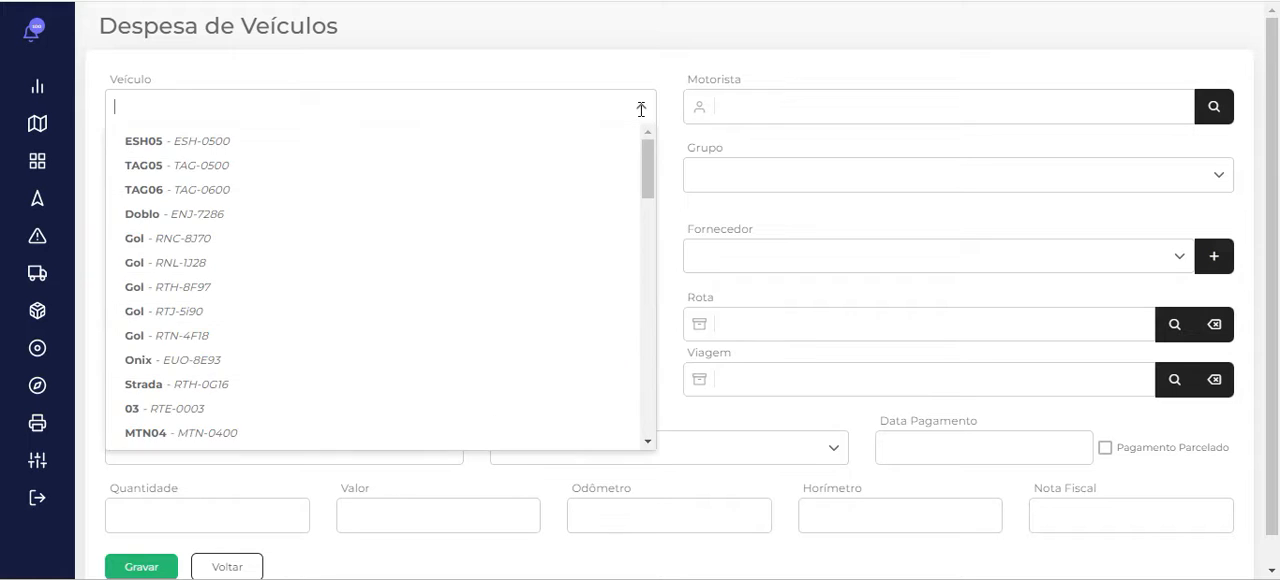
click(641, 108)
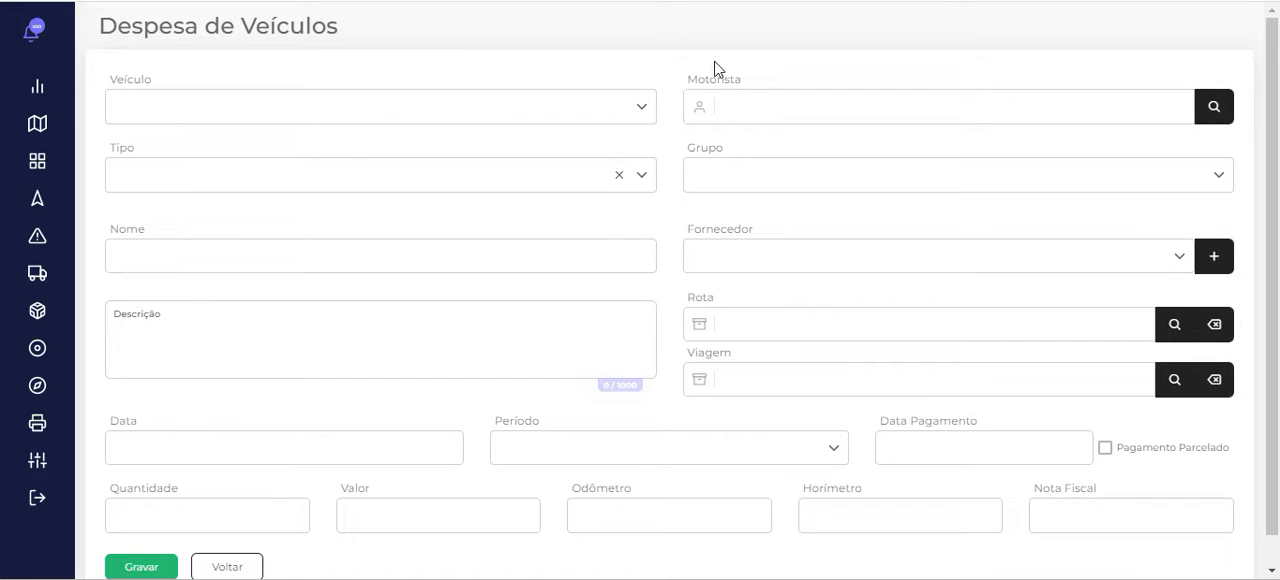
click(638, 179)
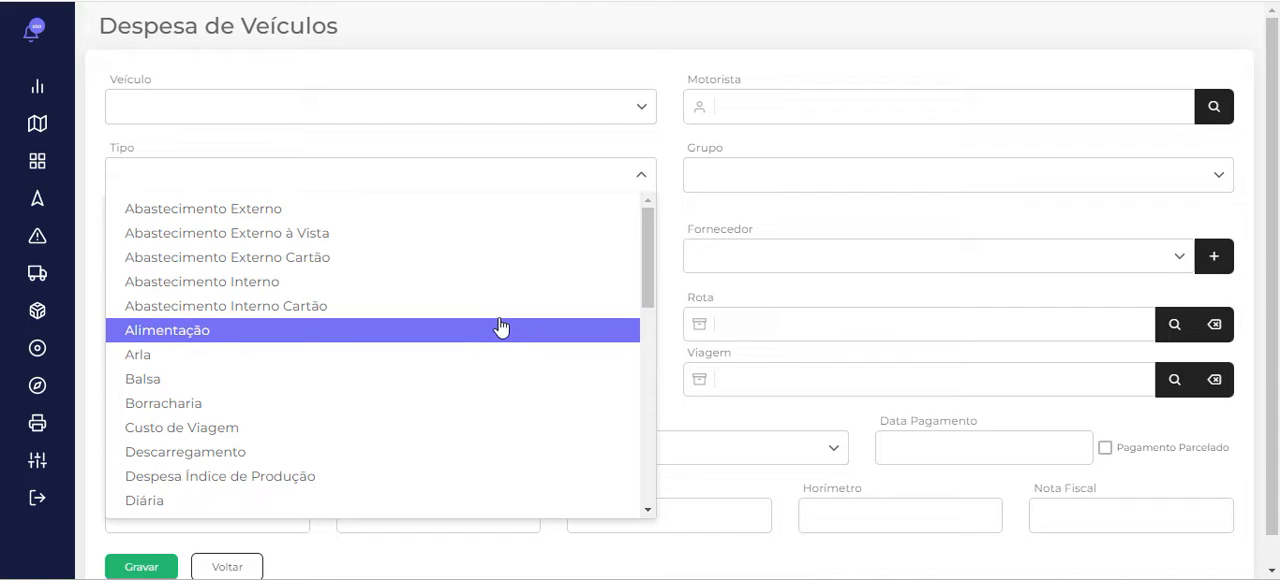
scroll(497, 410, down, 4)
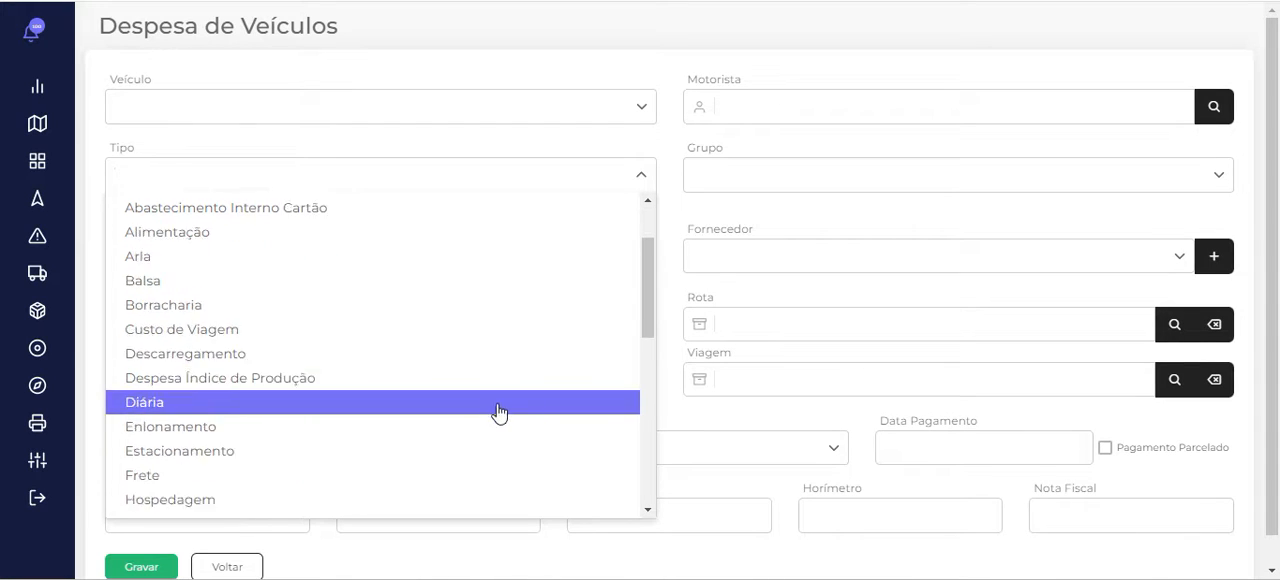
scroll(497, 402, down, 2)
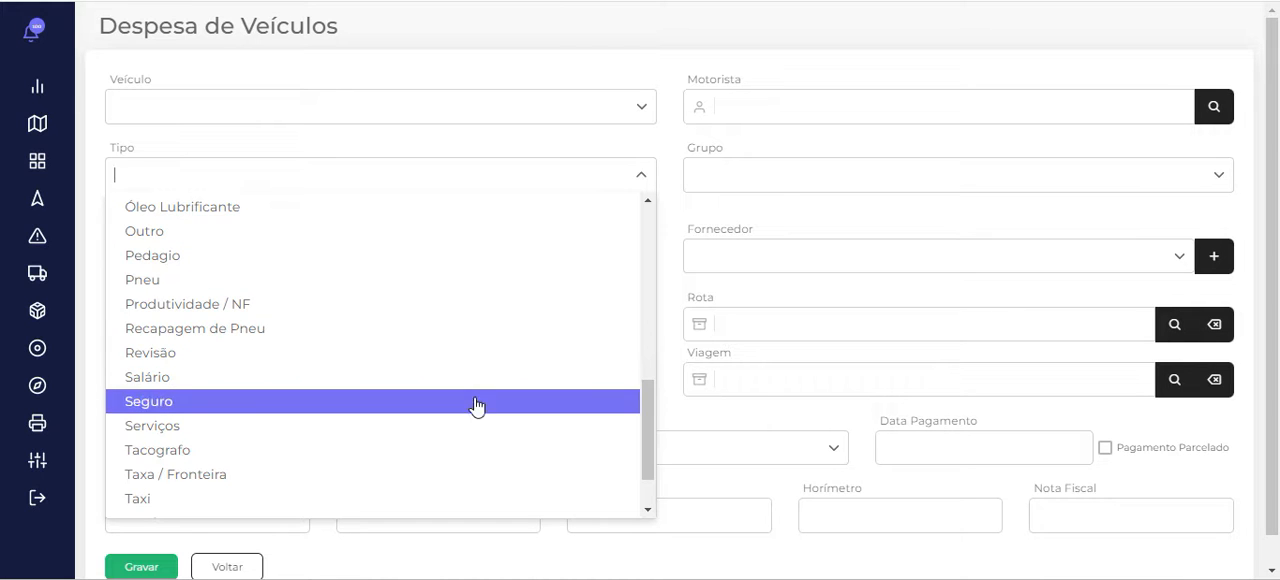
scroll(476, 465, down, 1)
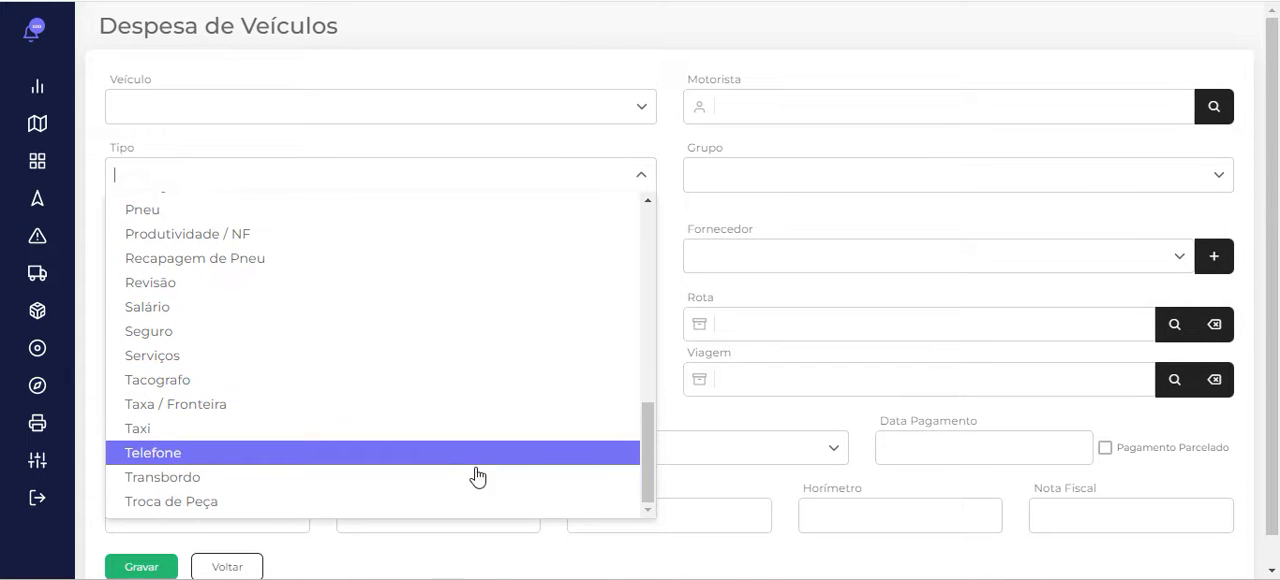
scroll(485, 400, up, 10)
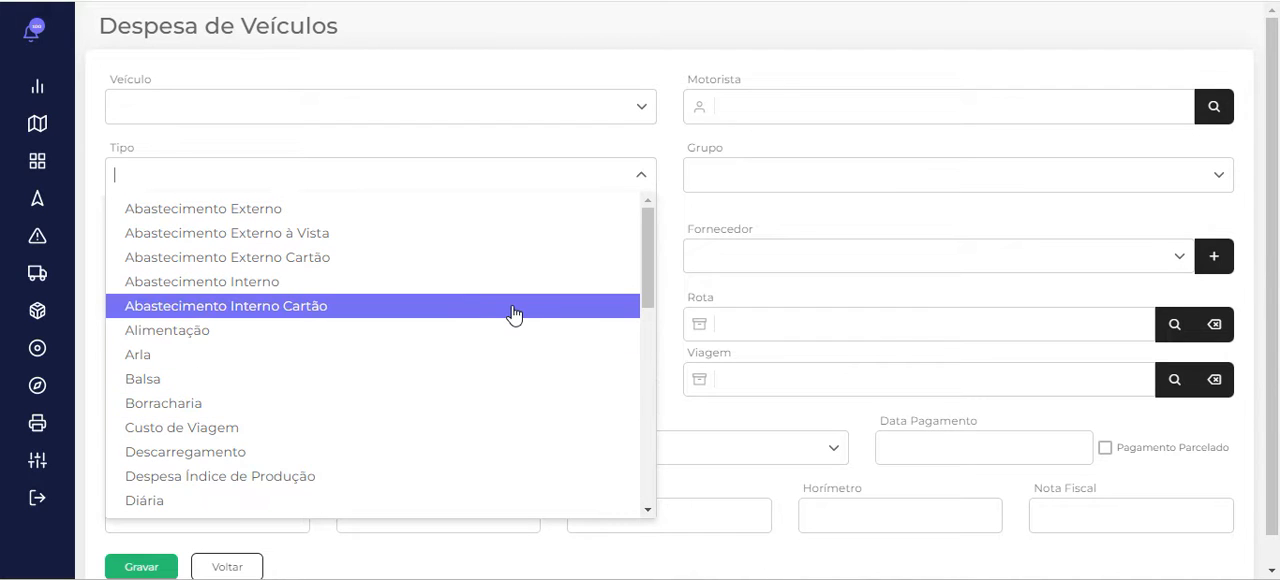
click(548, 161)
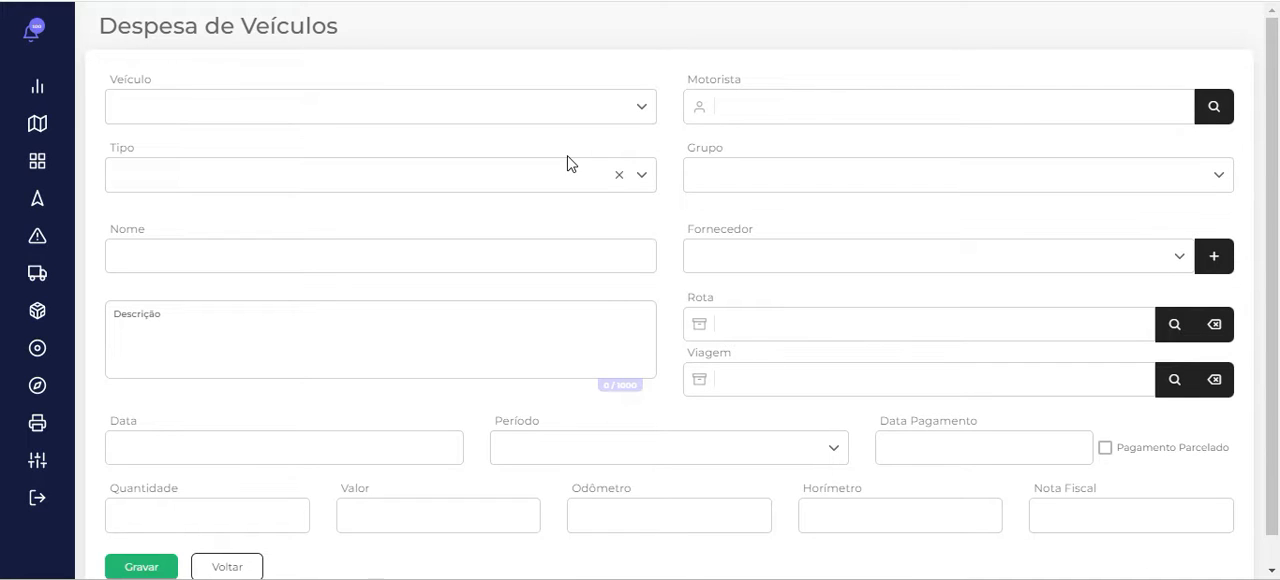
Set the expense type to Abastecimento Externo and go to the fuel type field
click(471, 177)
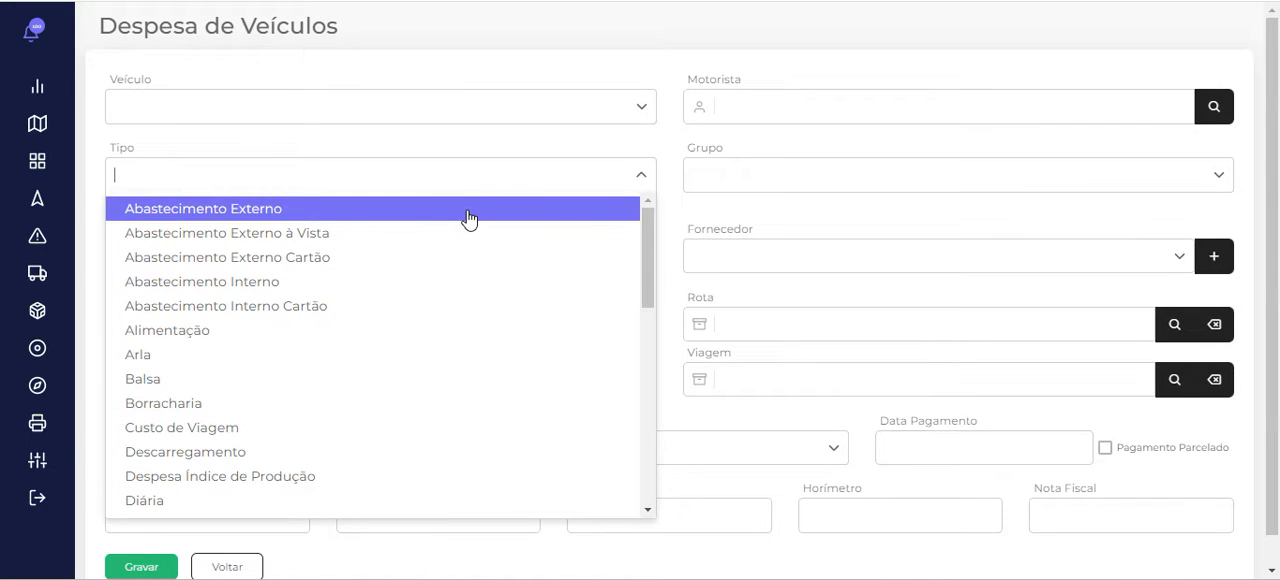
click(469, 219)
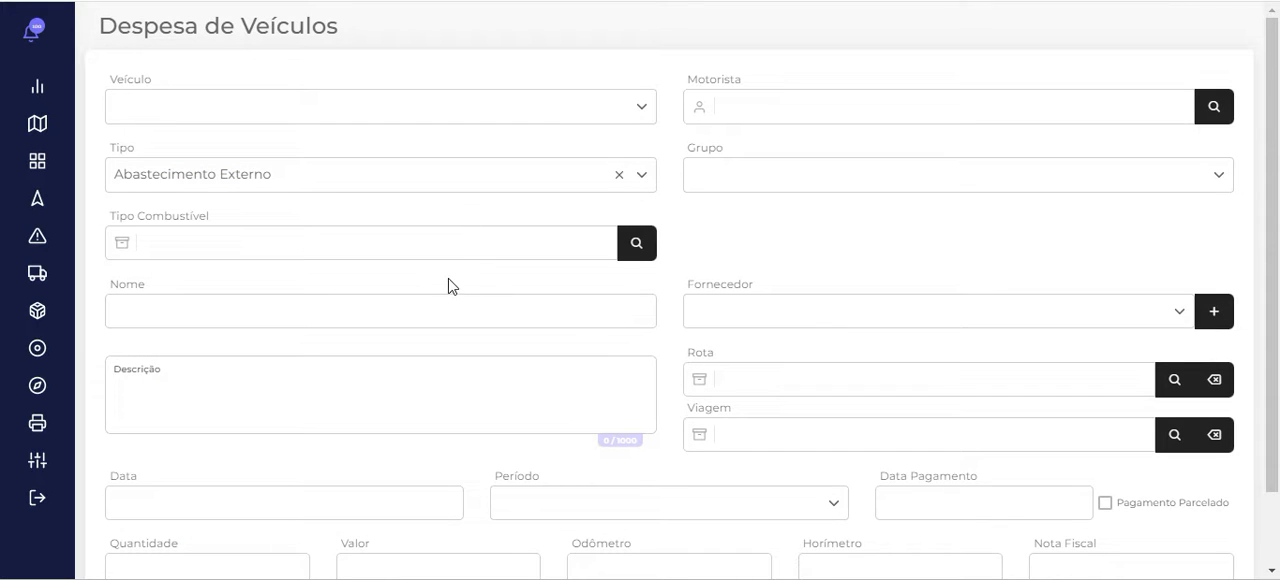
click(480, 240)
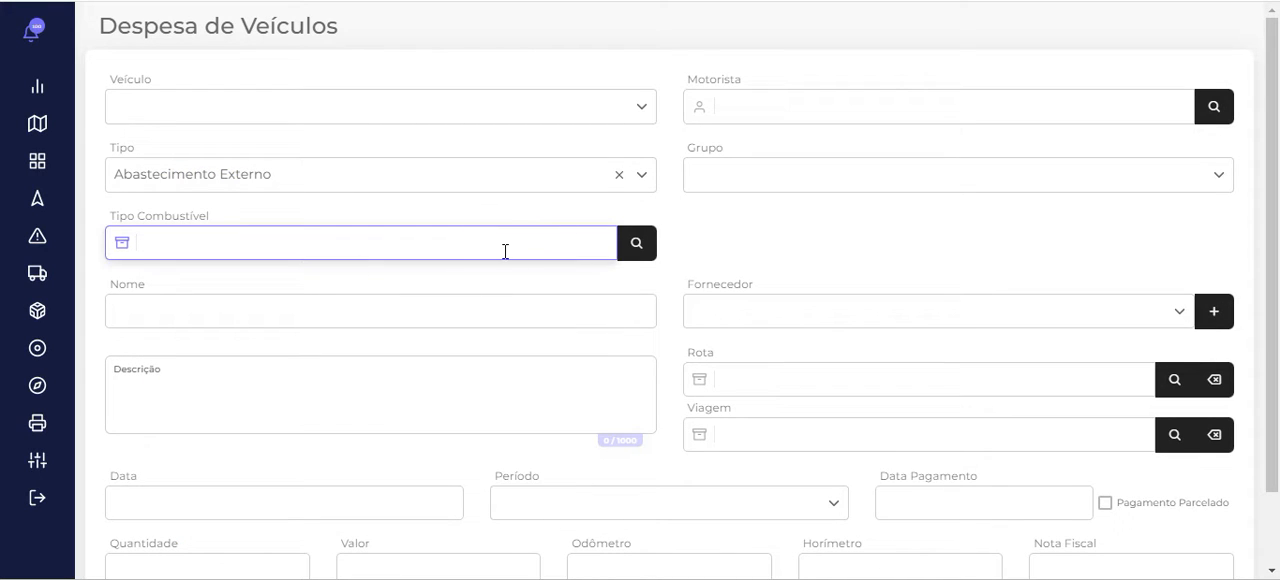
Enter "Cartão de Credi x..." as the name of the expense
click(521, 309)
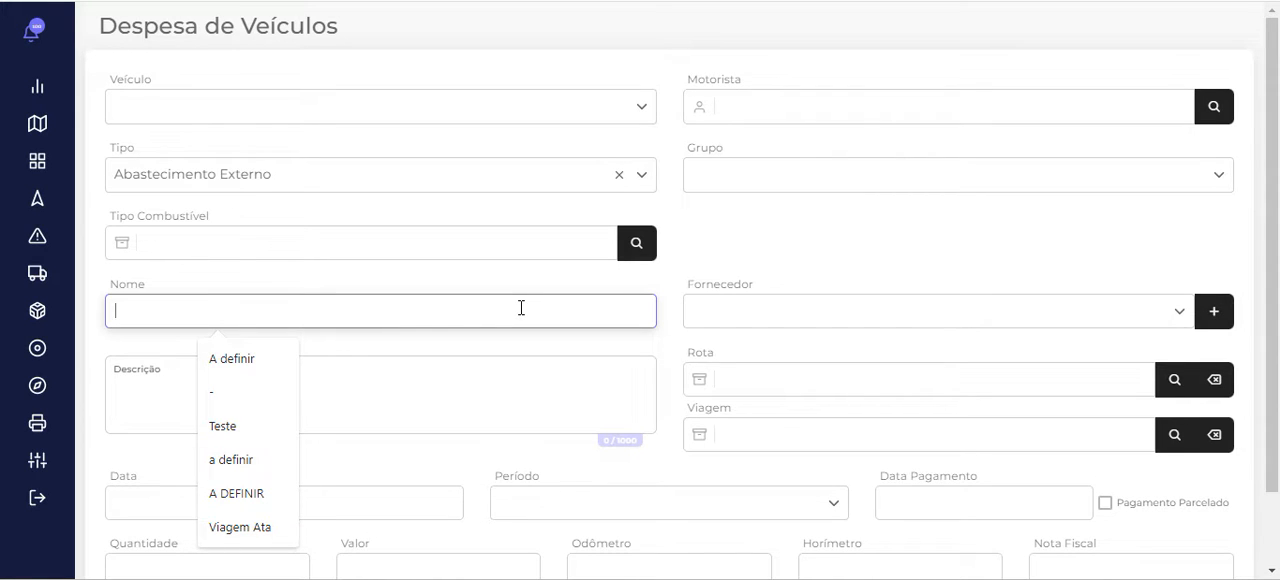
text(Ab)
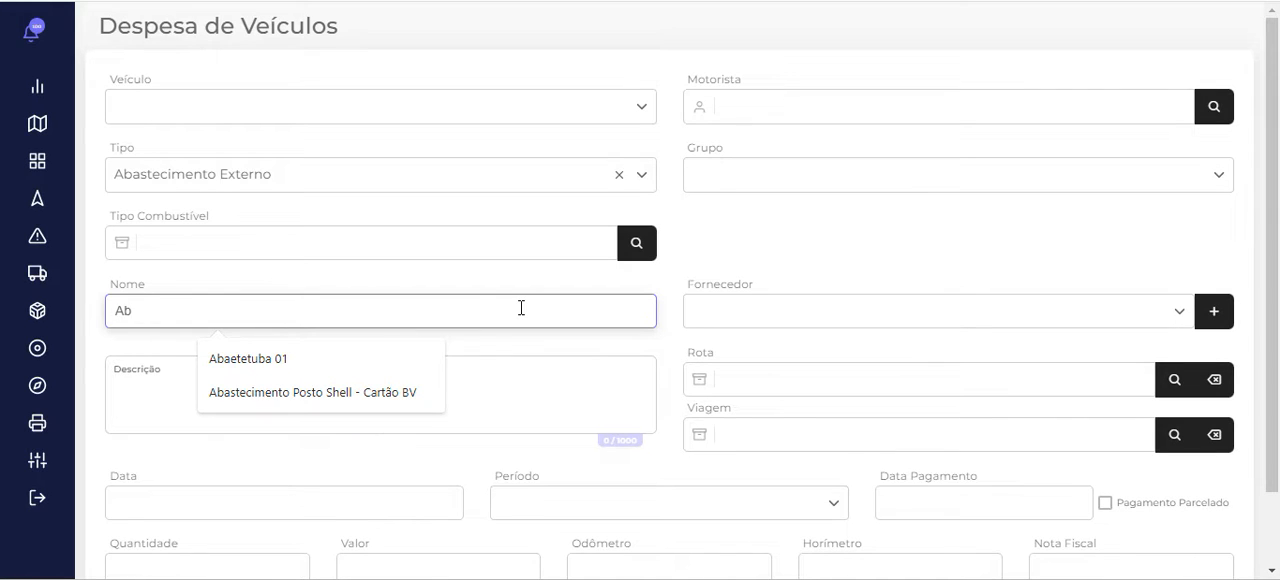
key(BackSpace)
key(BackSpace)
text(Cartão )
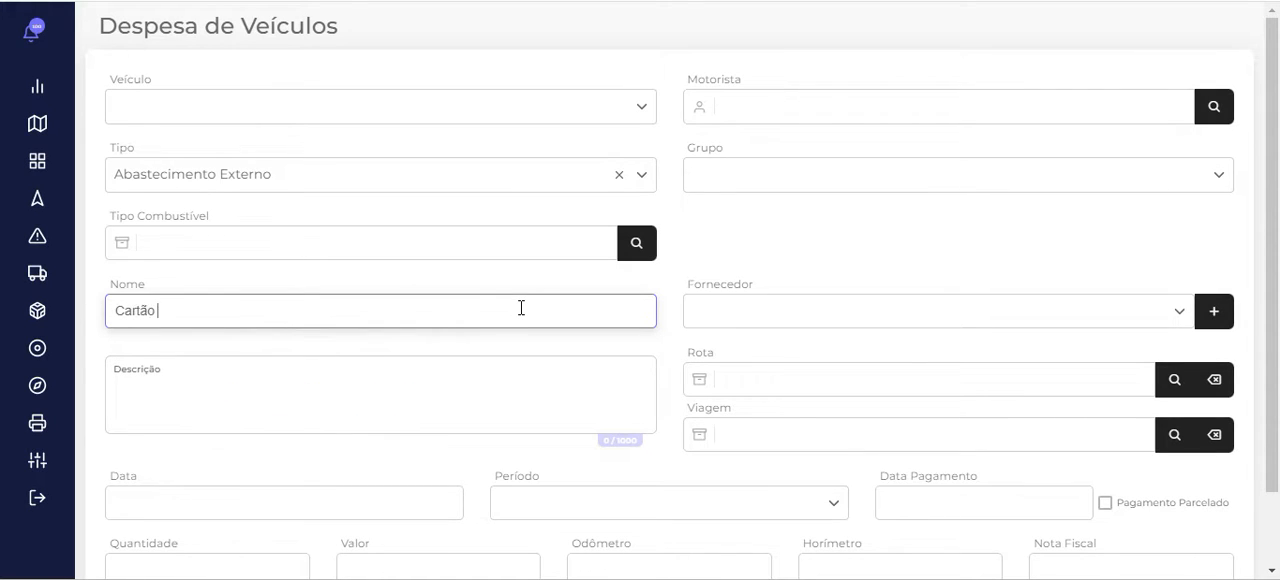
text(de Credi x...)
Choose Petrocamp Derivados de Petroleo Ltda as the expense's supplier
click(545, 387)
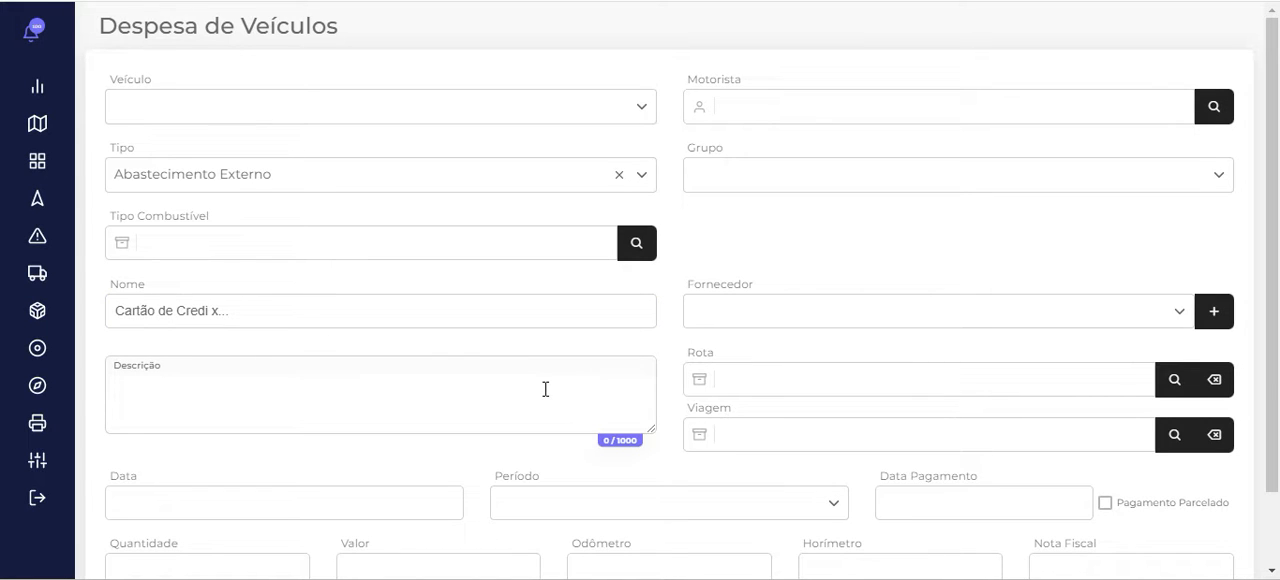
click(796, 298)
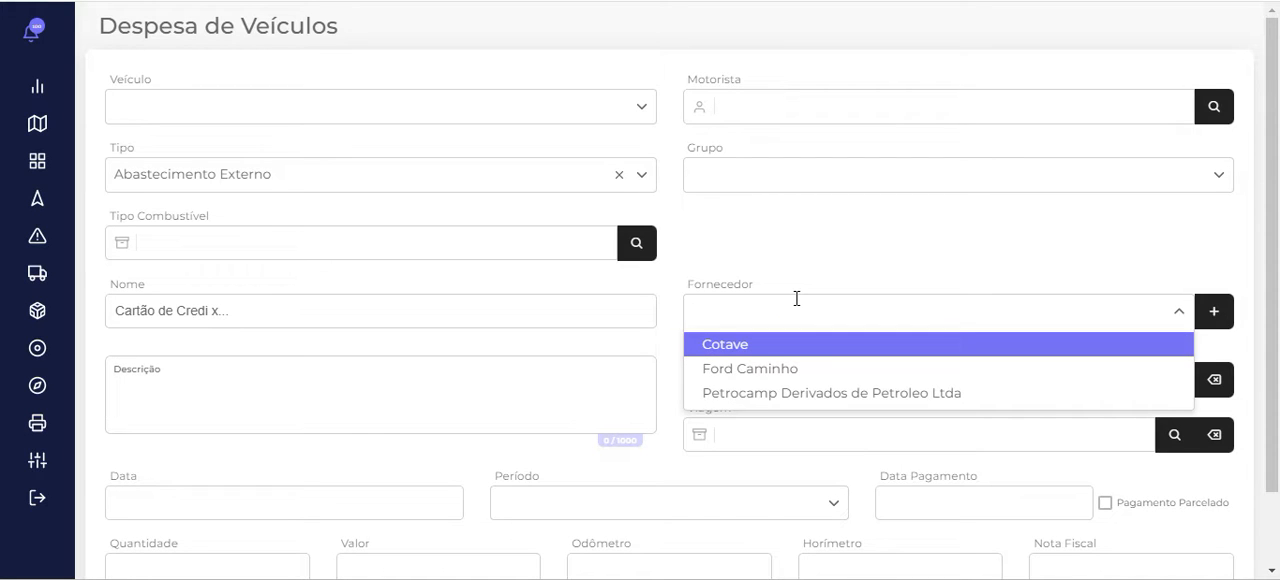
click(814, 394)
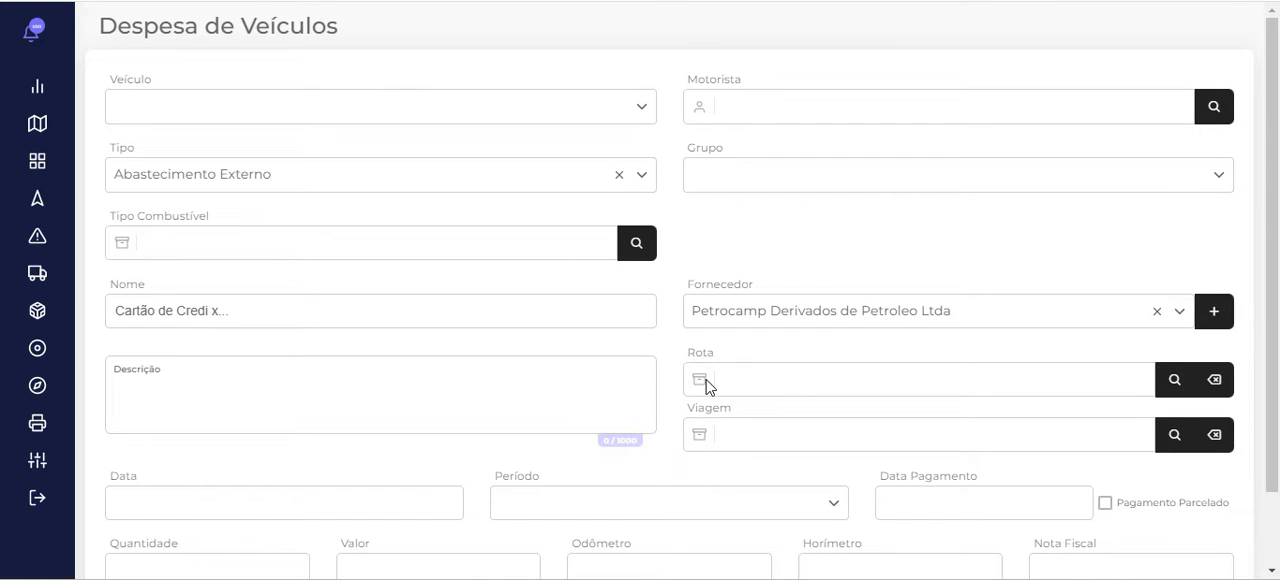
scroll(705, 384, down, 2)
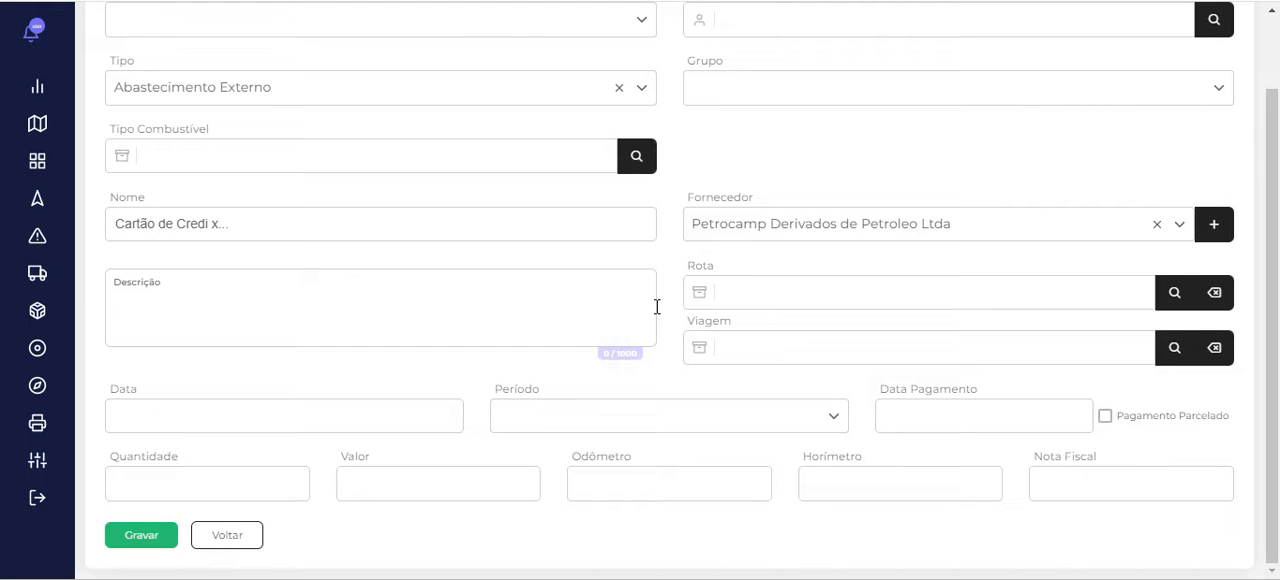
click(350, 428)
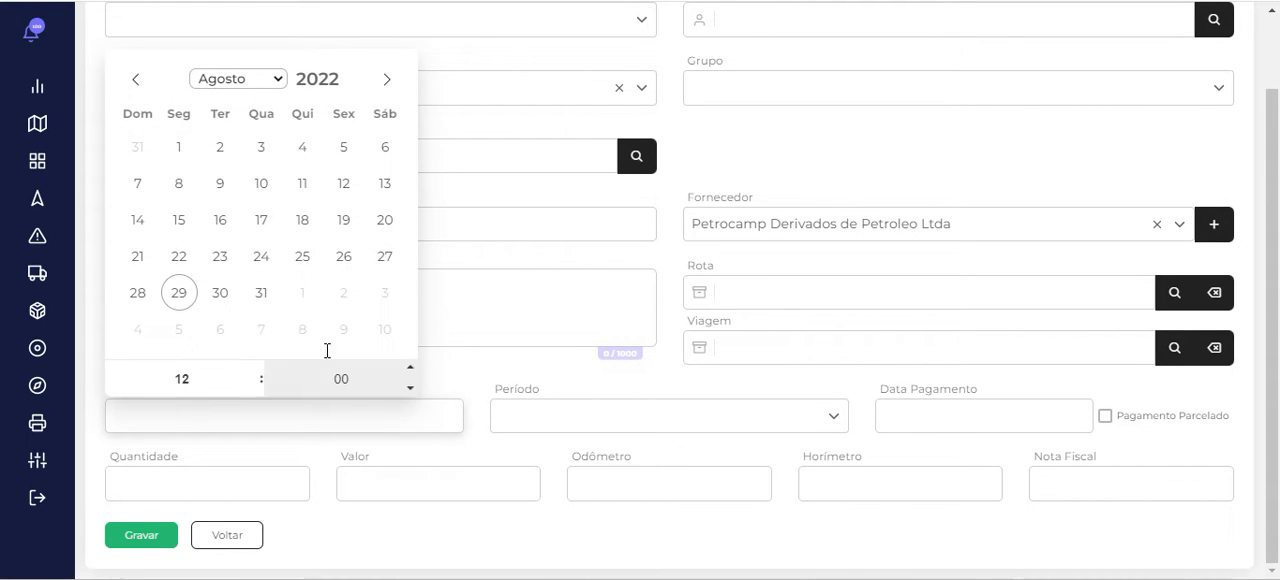
click(179, 293)
click(628, 412)
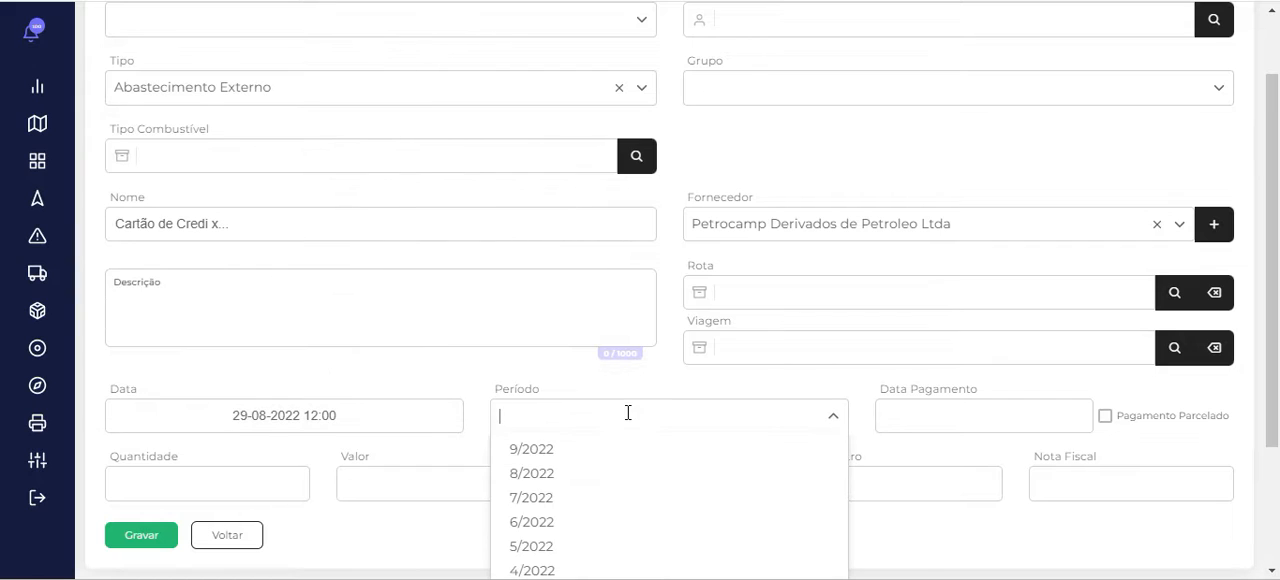
click(631, 442)
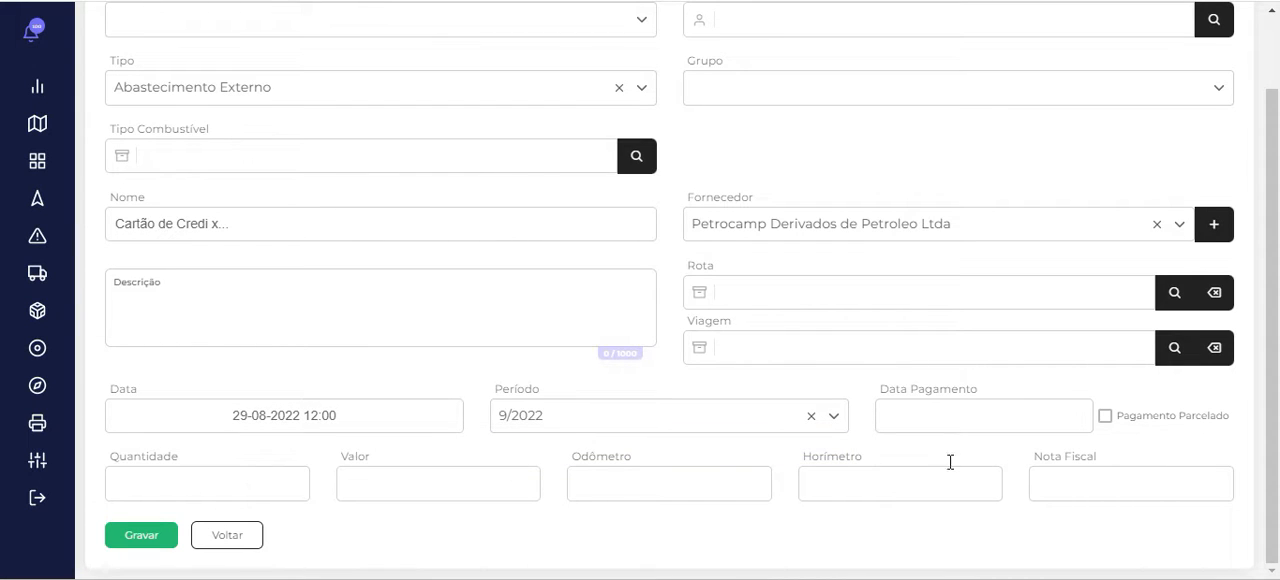
Set the expense quantity to 50 and its value to 350
click(227, 483)
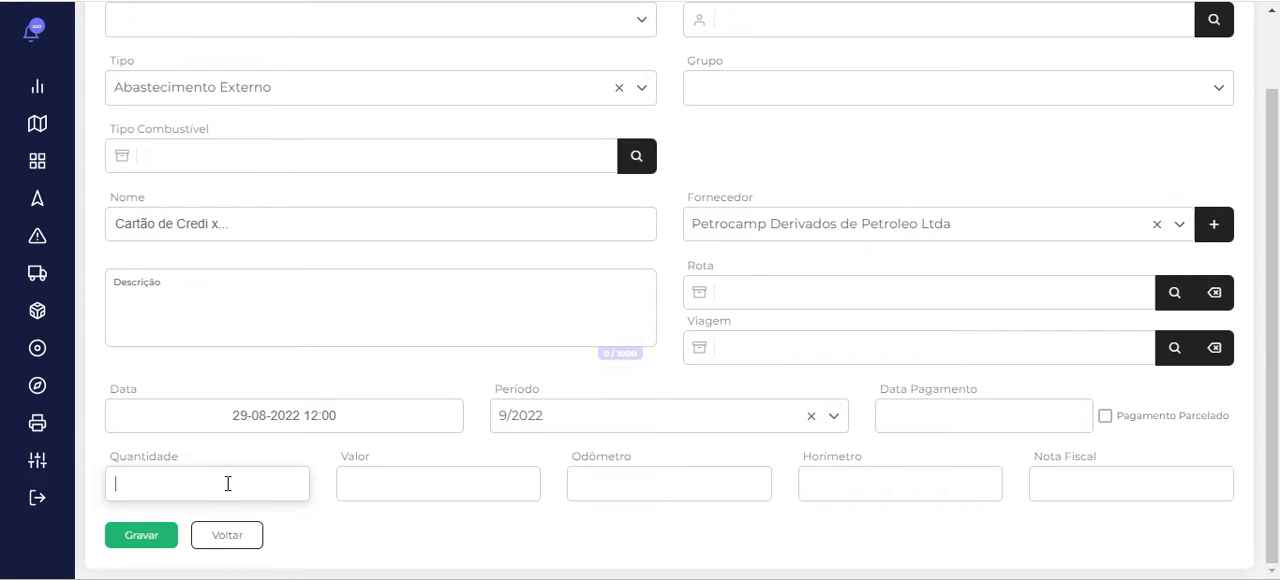
text(50)
click(394, 485)
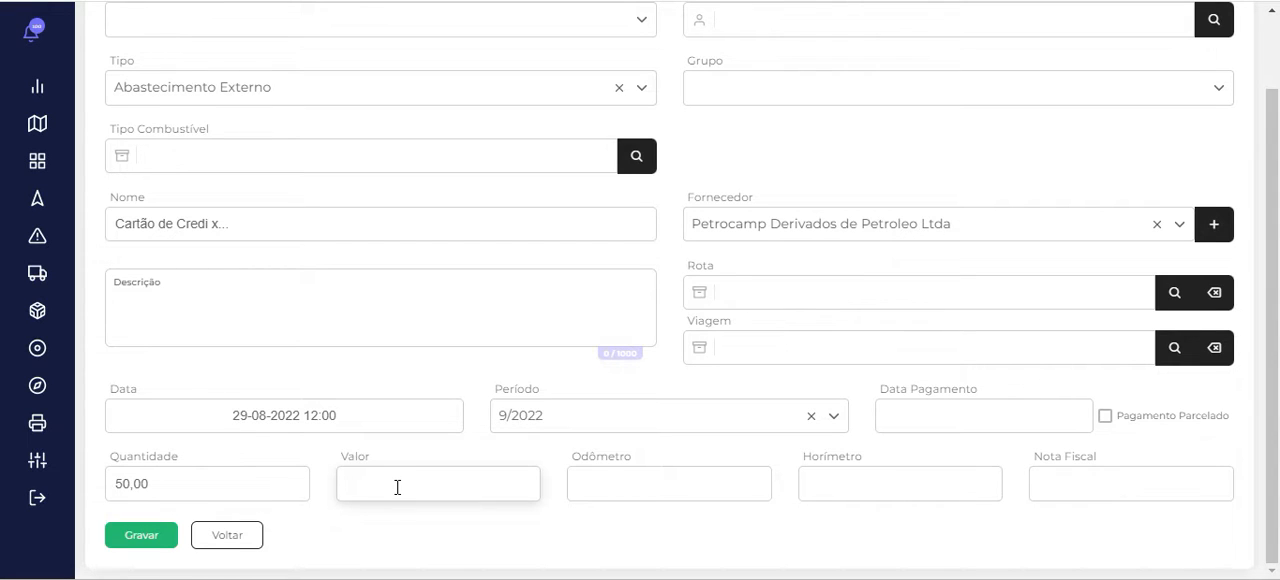
text(350)
key(Tab)
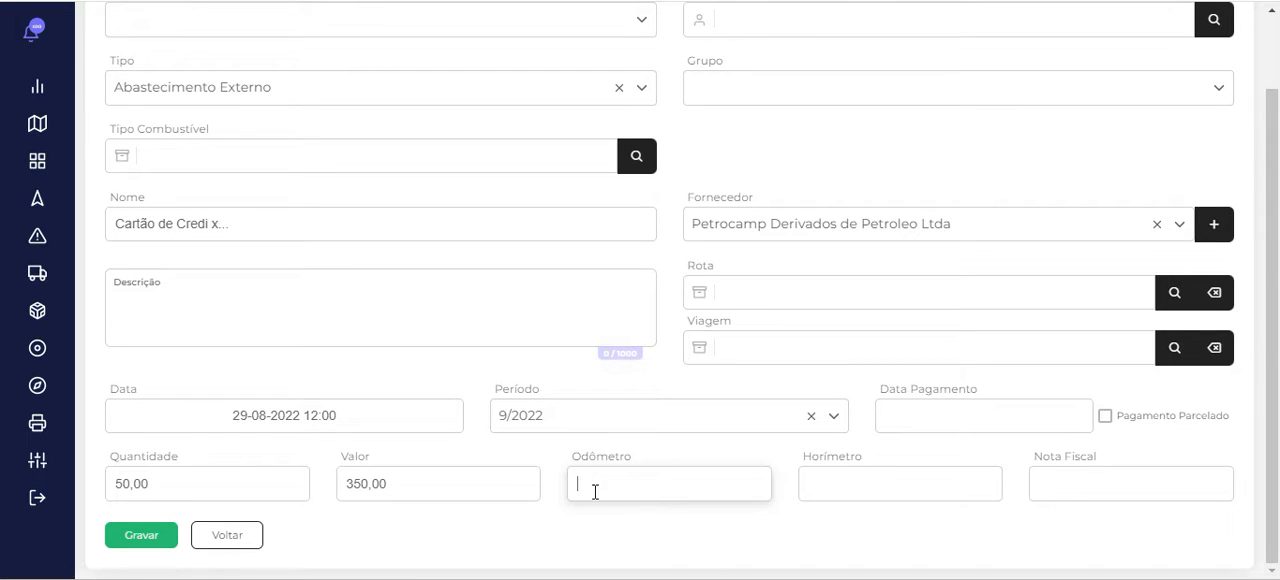
Check the odometer field, leaving it empty, and return to the expense list without saving the expense
click(632, 453)
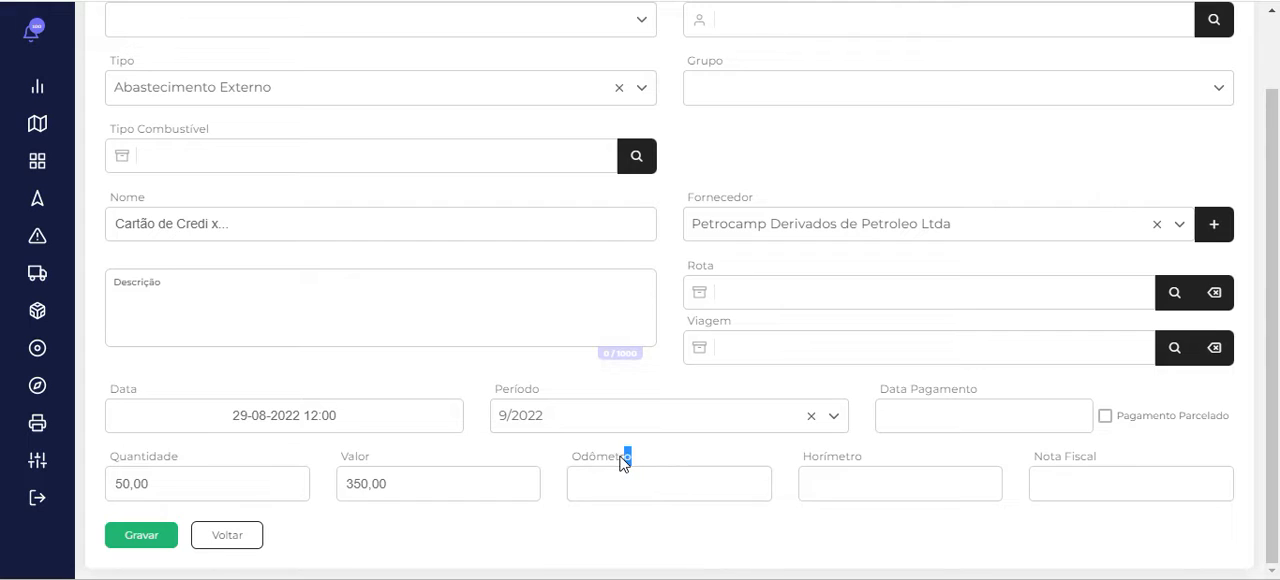
drag(624, 460, 576, 467)
click(631, 463)
click(580, 470)
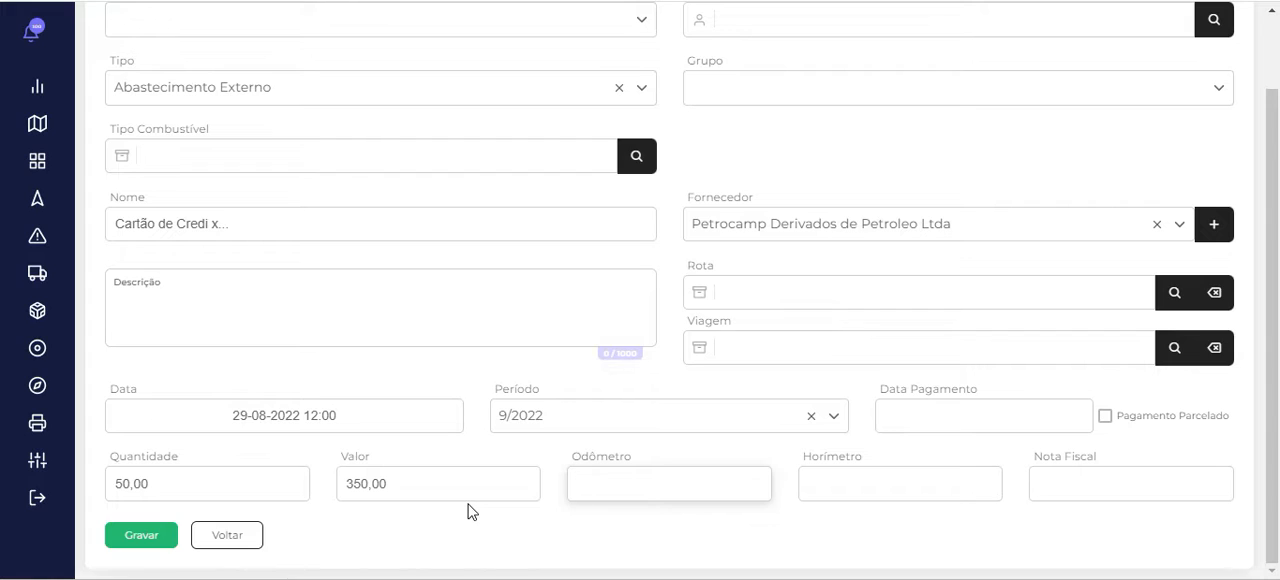
click(228, 536)
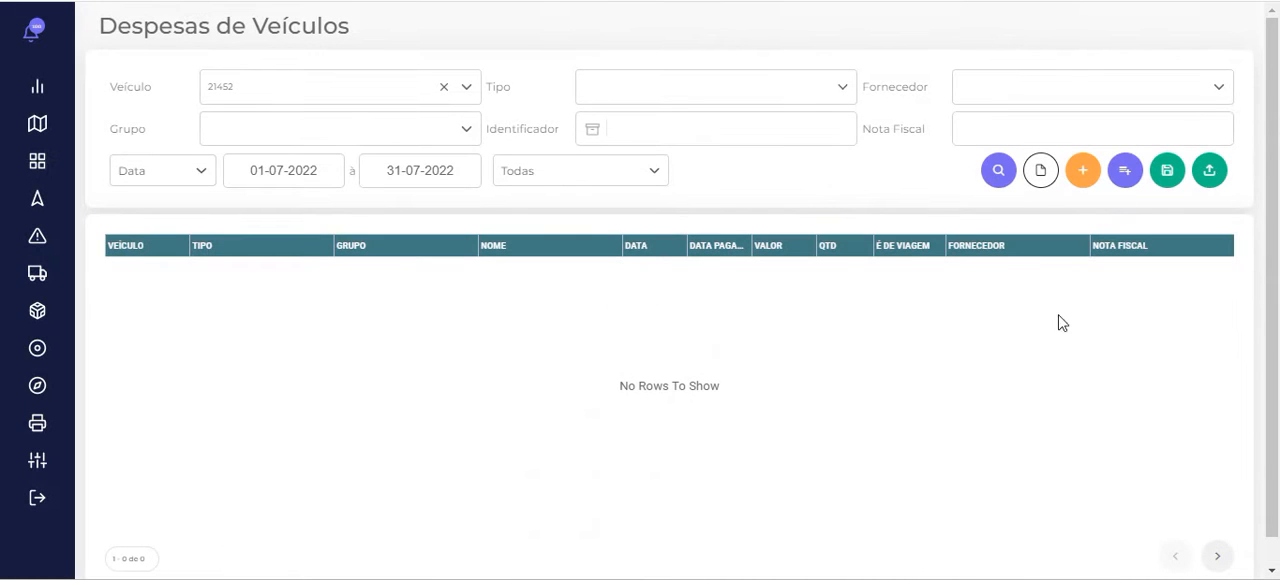
Clear the vehicle filter and search for all expenses dated from 01-01-2022 to 31-07-2022
click(998, 170)
click(330, 174)
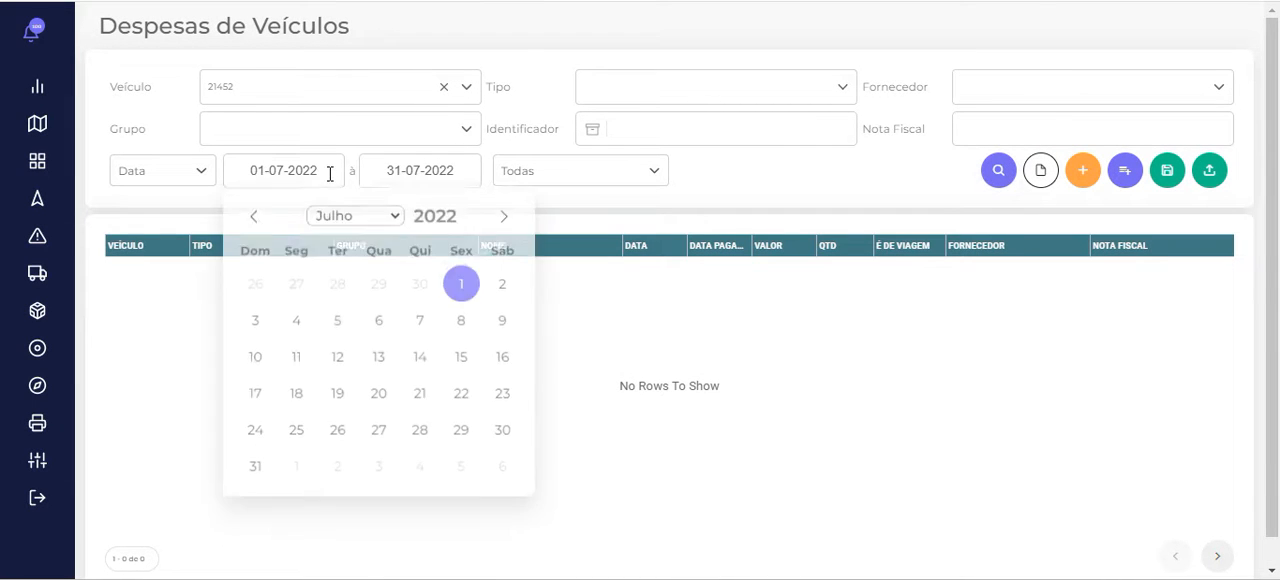
click(444, 87)
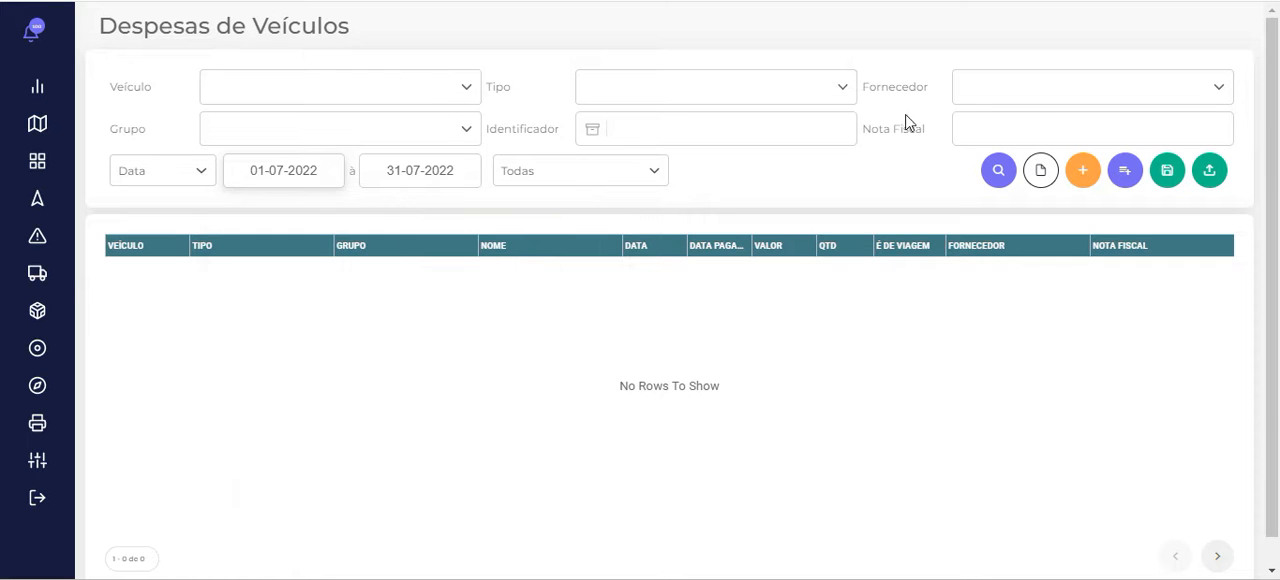
click(993, 178)
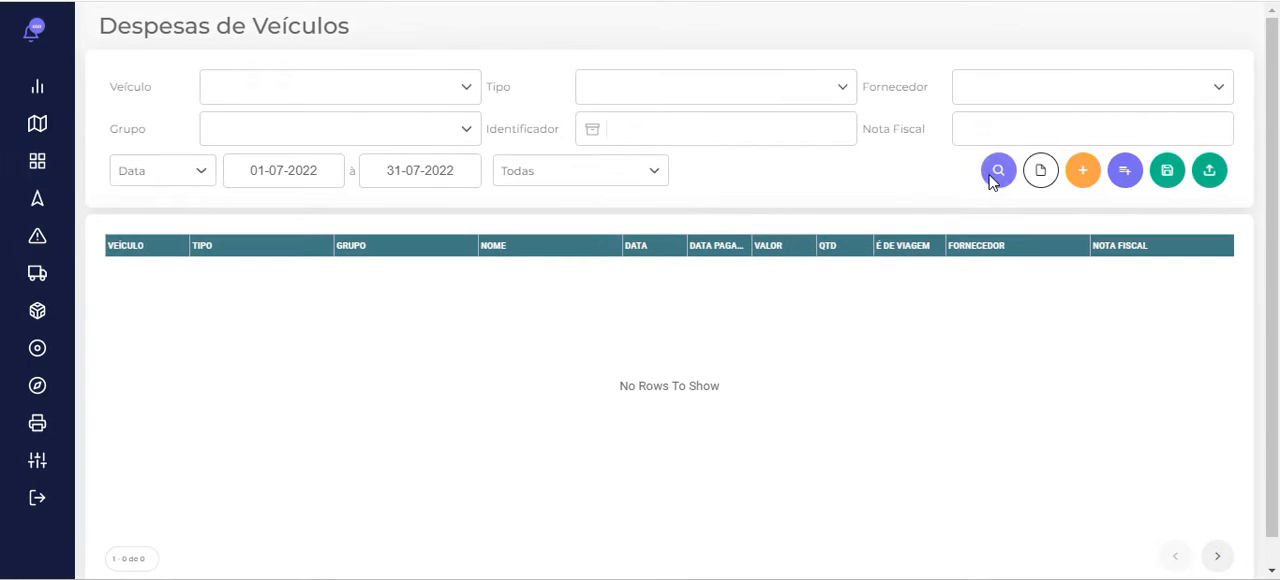
click(297, 178)
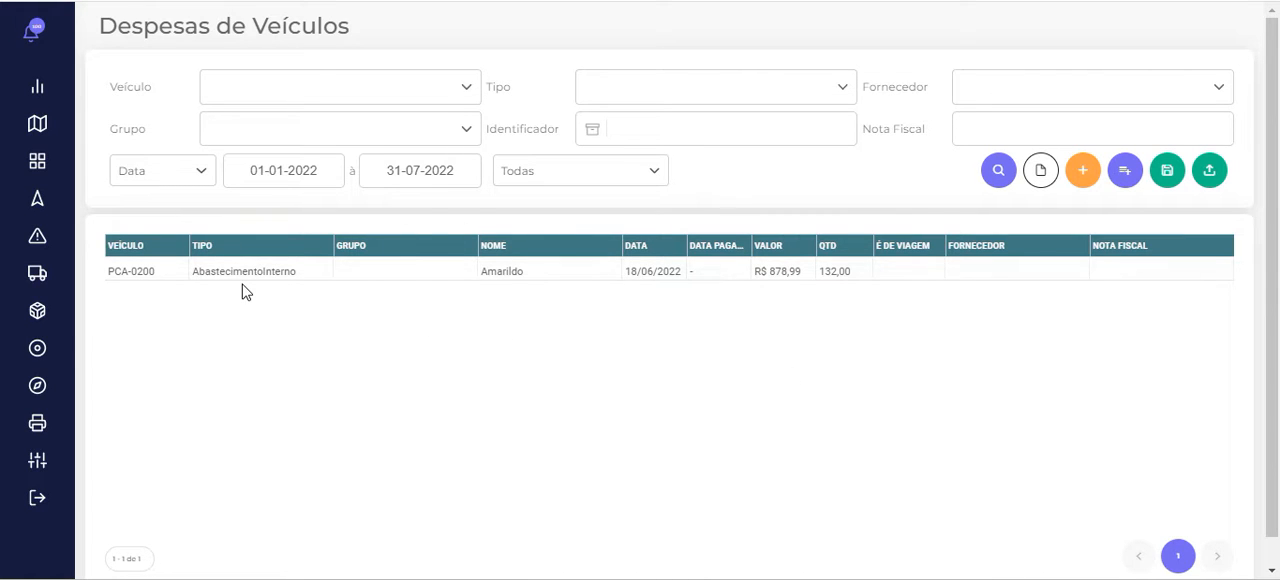
mouse_move(20, 294)
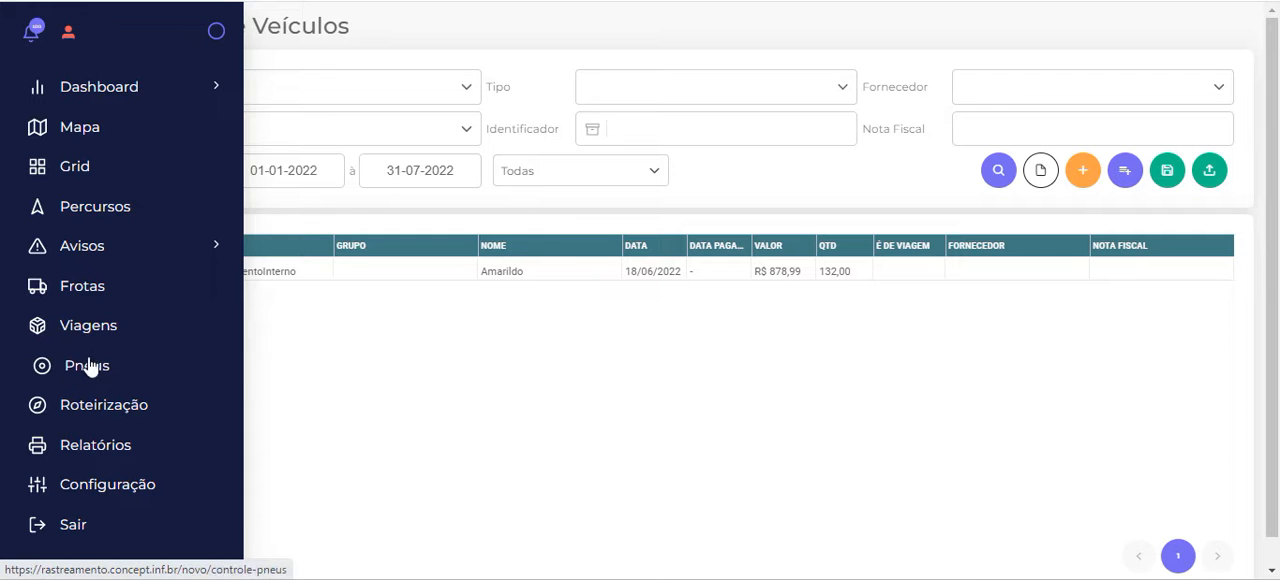
Open the fuel tank list from the internal refuelling section of the fleet controls
click(97, 302)
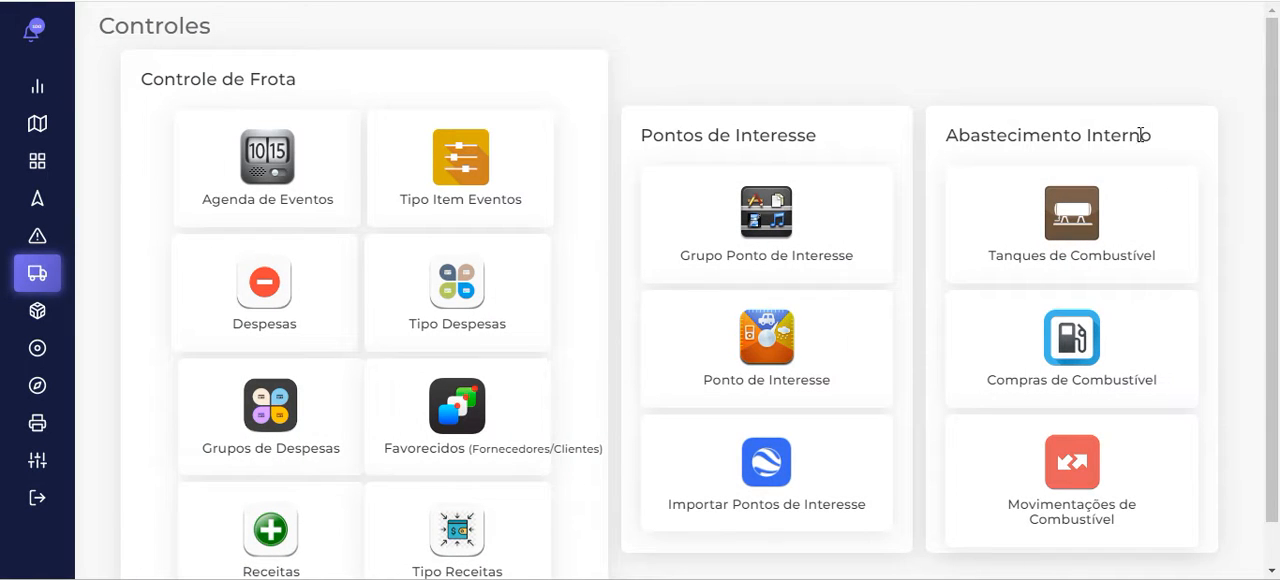
triple_click(948, 145)
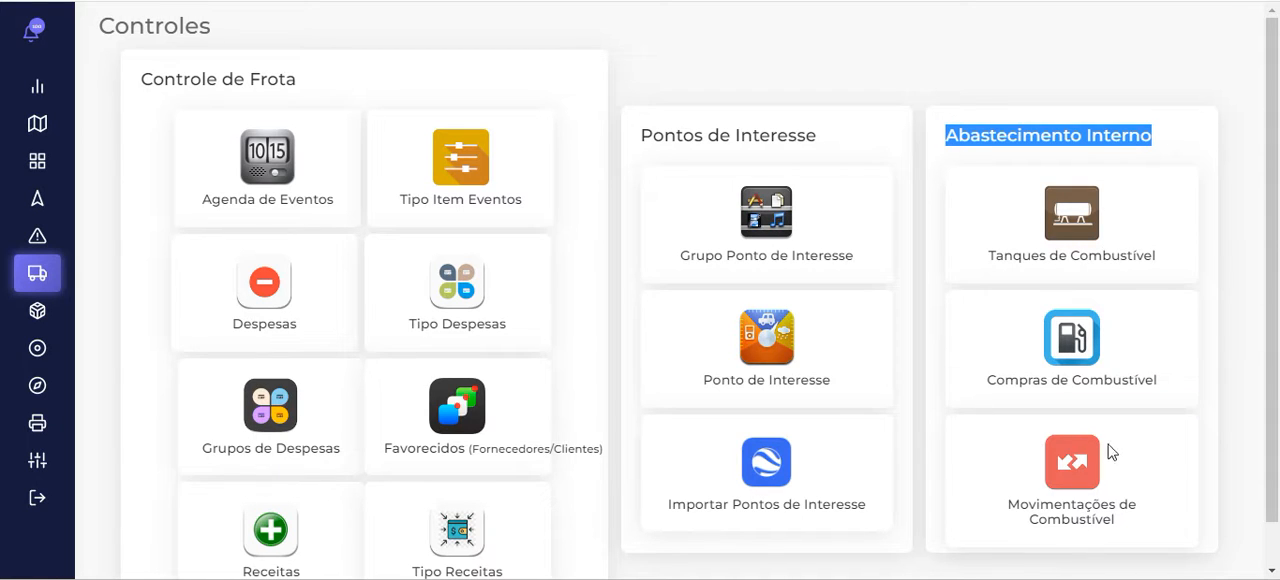
click(1086, 216)
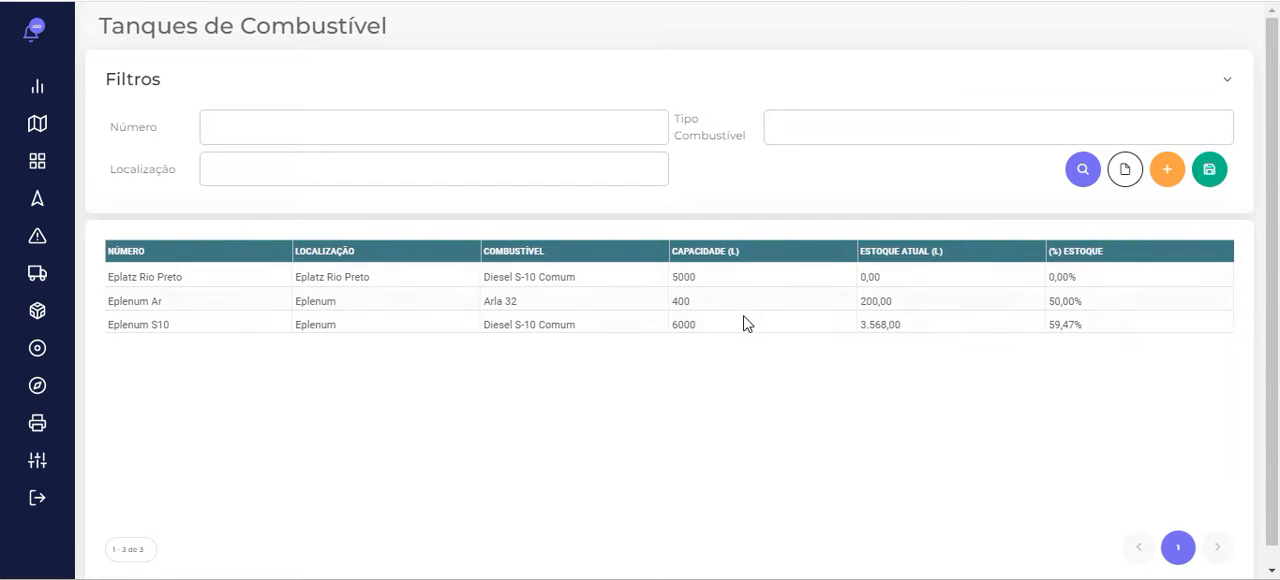
Review the minimum stock and capacity of the Eplatz Rio Preto fuel tank, and return to the tank list
click(380, 281)
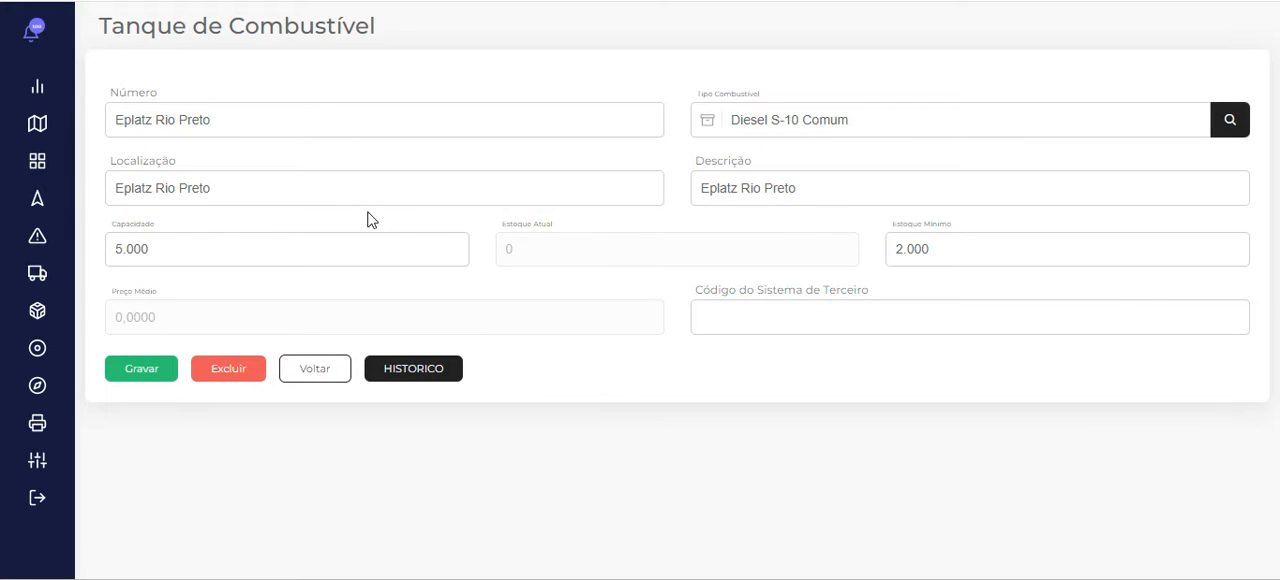
drag(903, 236, 965, 226)
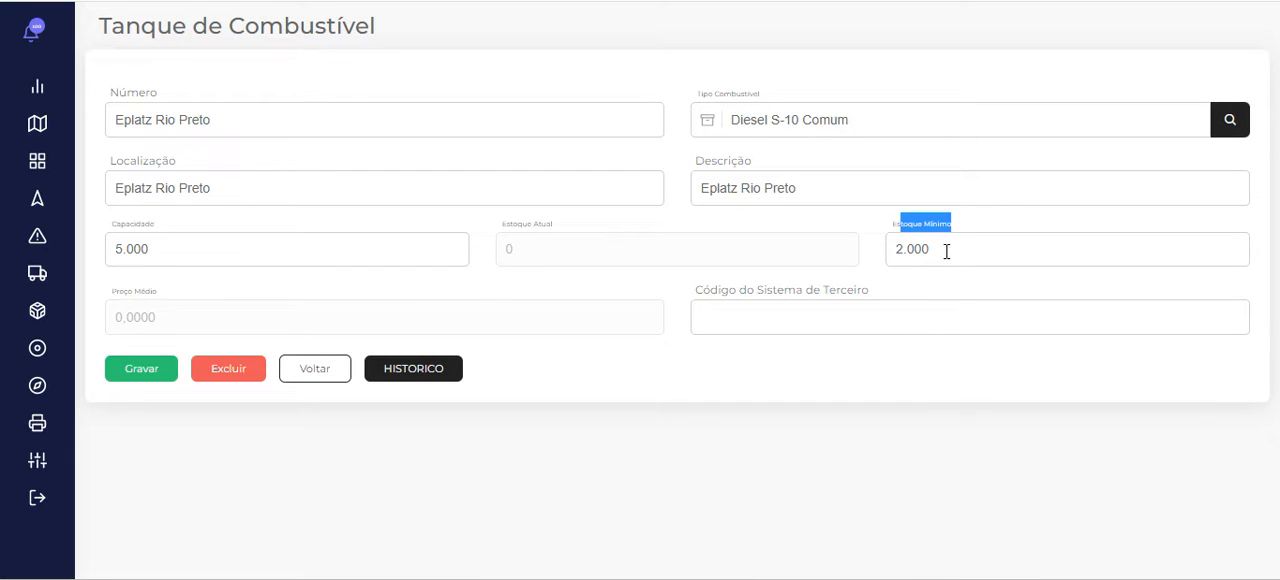
drag(120, 232, 170, 236)
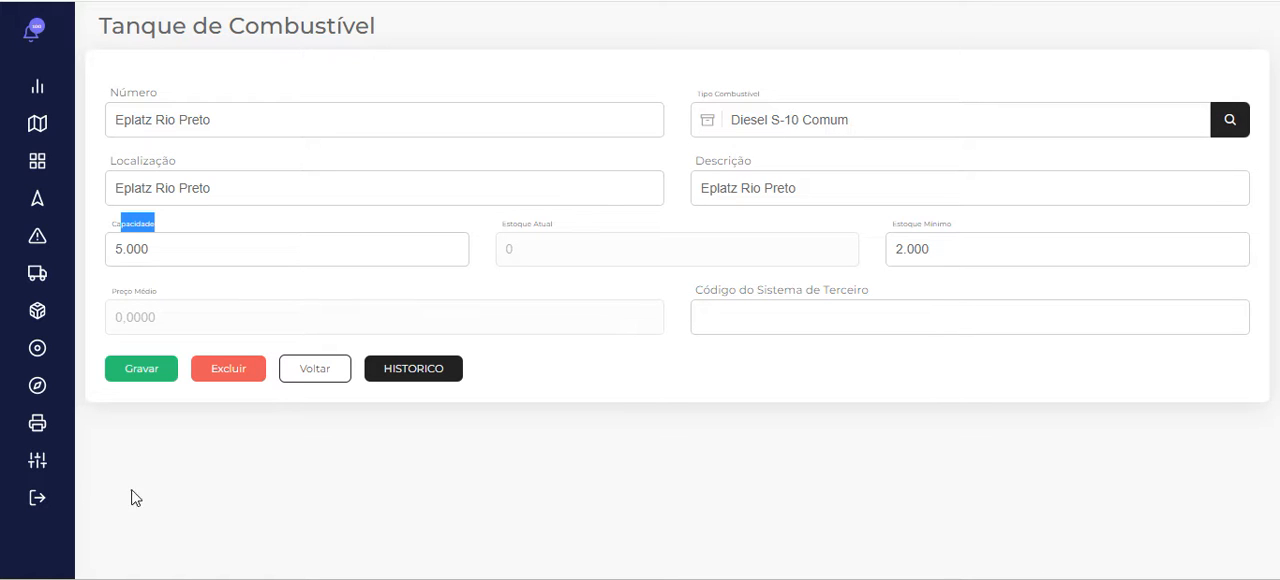
click(315, 372)
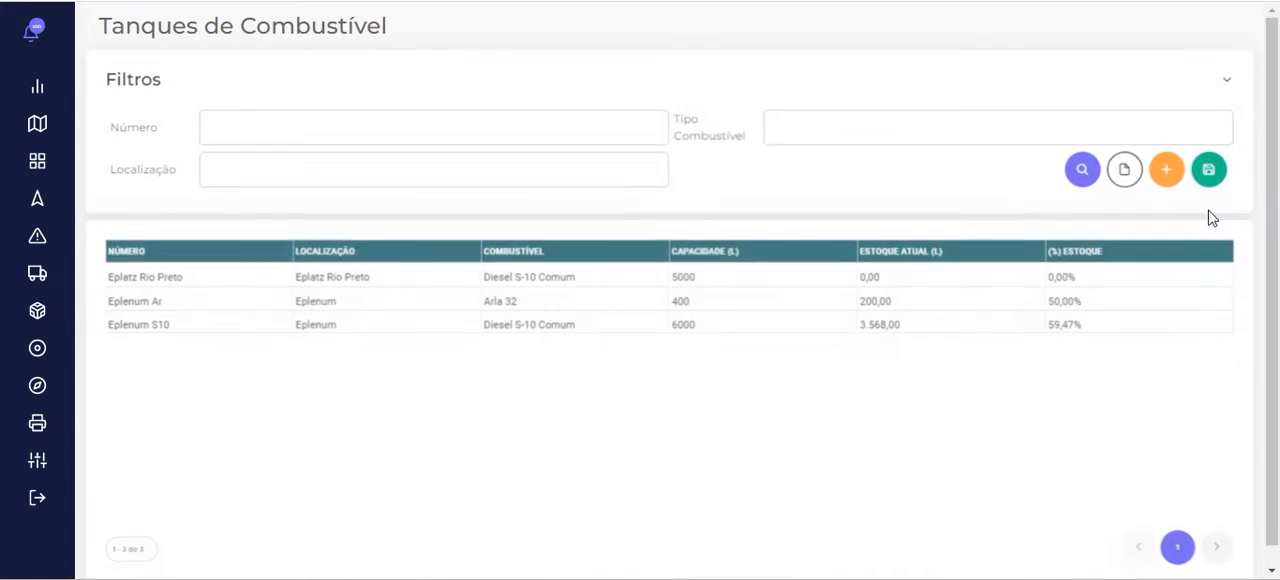
Return to the fleet controls, and look through the Controle de Frota reports in the report parameters
mouse_move(77, 290)
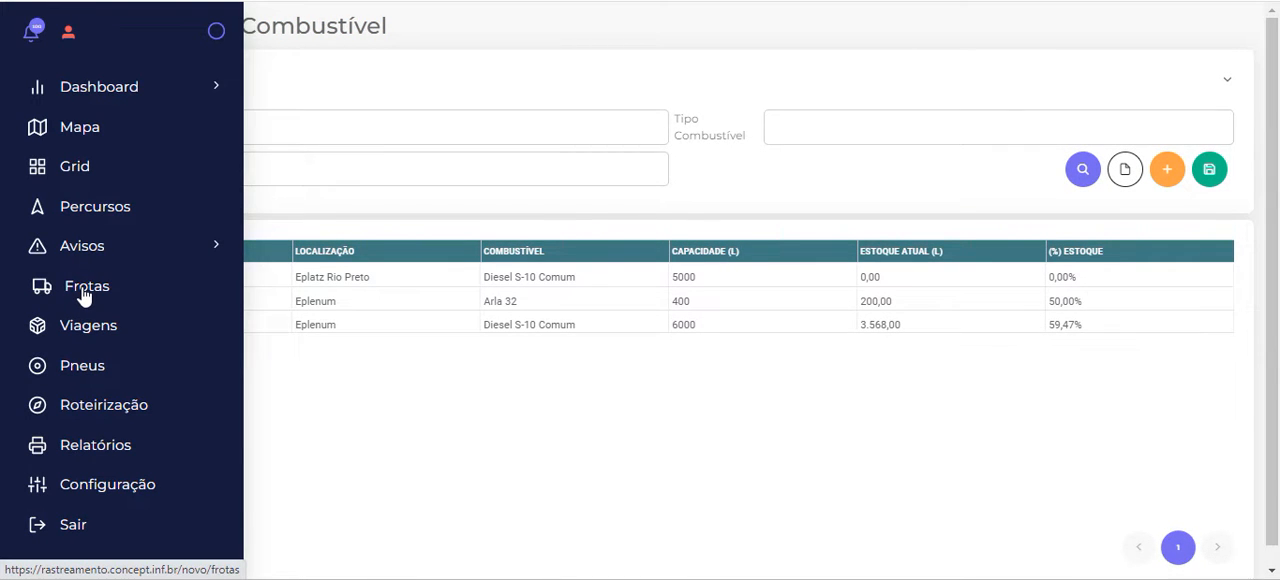
click(85, 295)
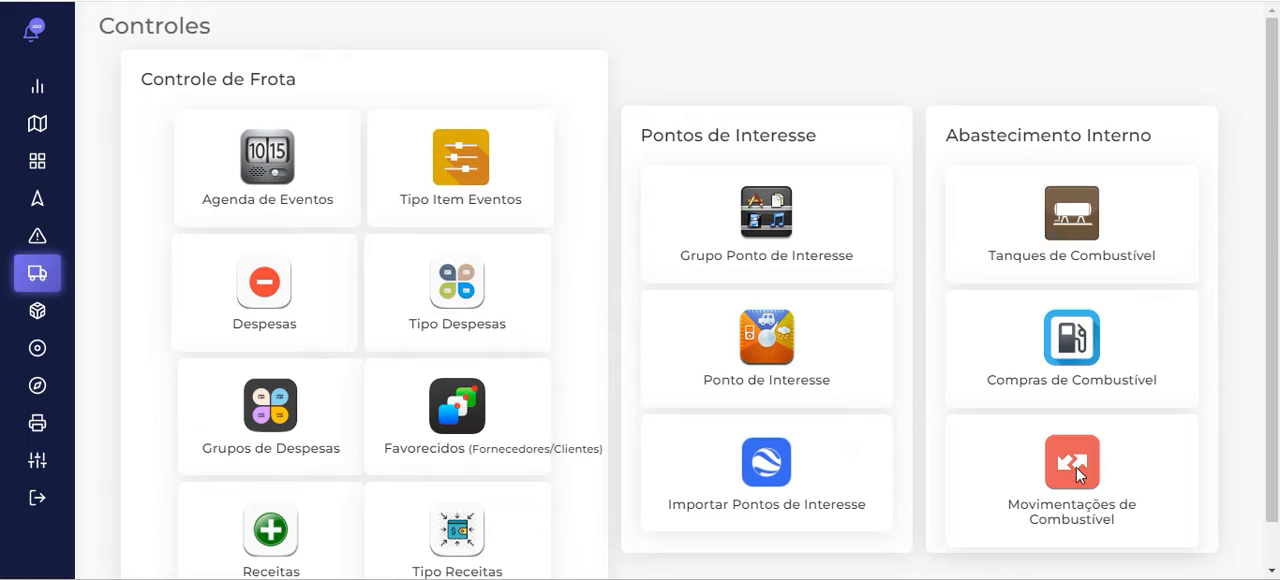
click(264, 1)
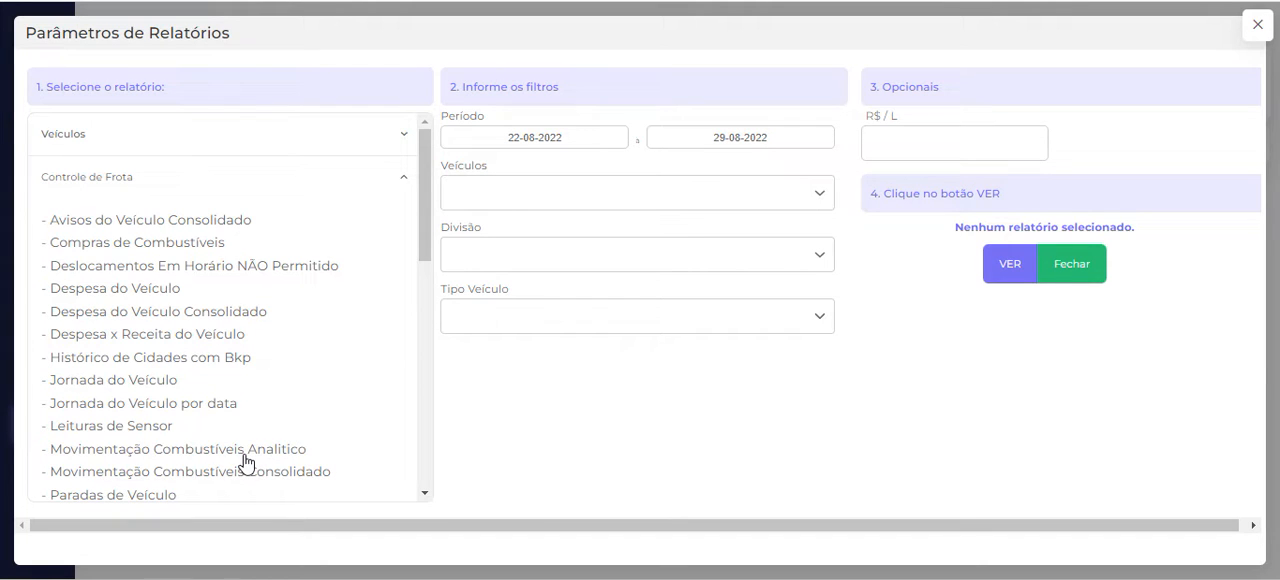
scroll(245, 462, down, 2)
scroll(245, 461, down, 1)
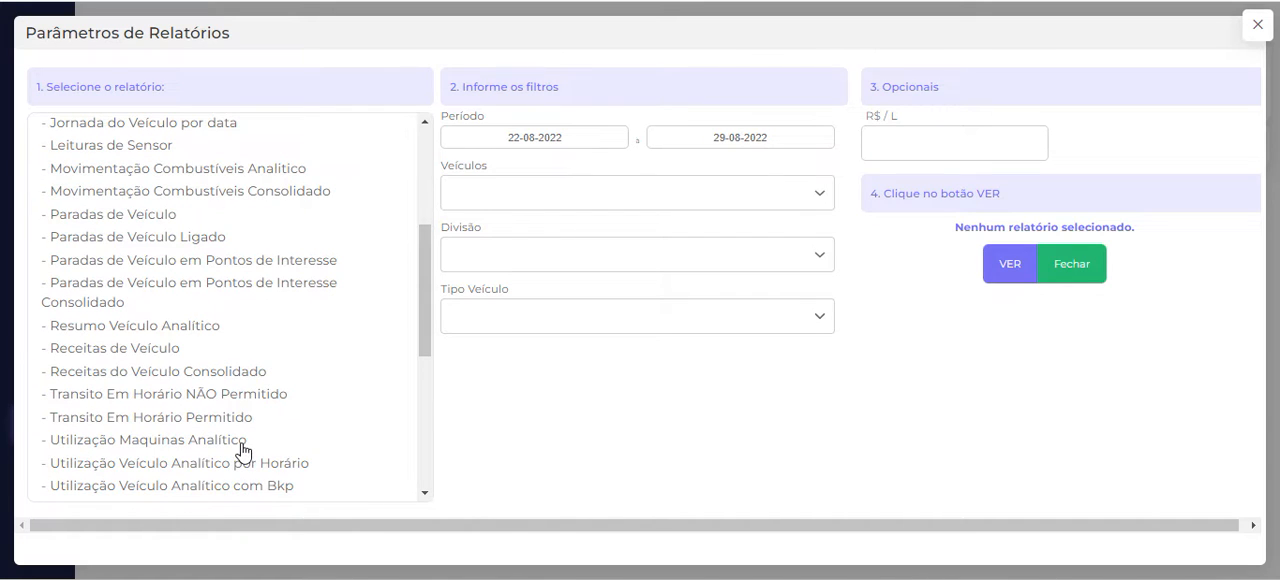
scroll(243, 451, down, 2)
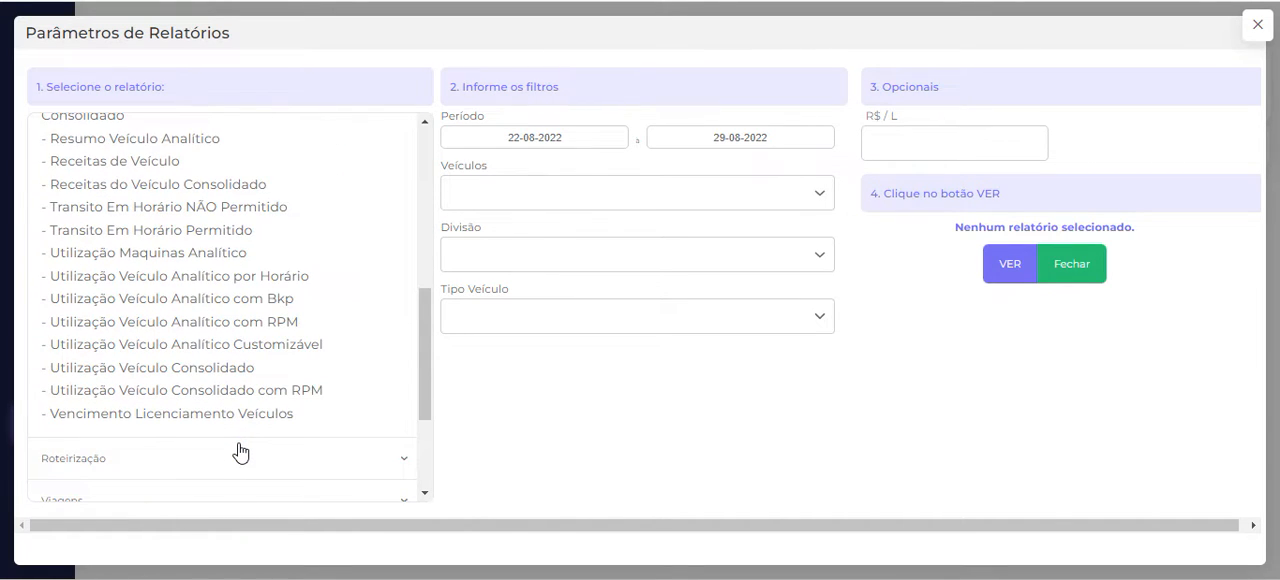
scroll(229, 391, up, 5)
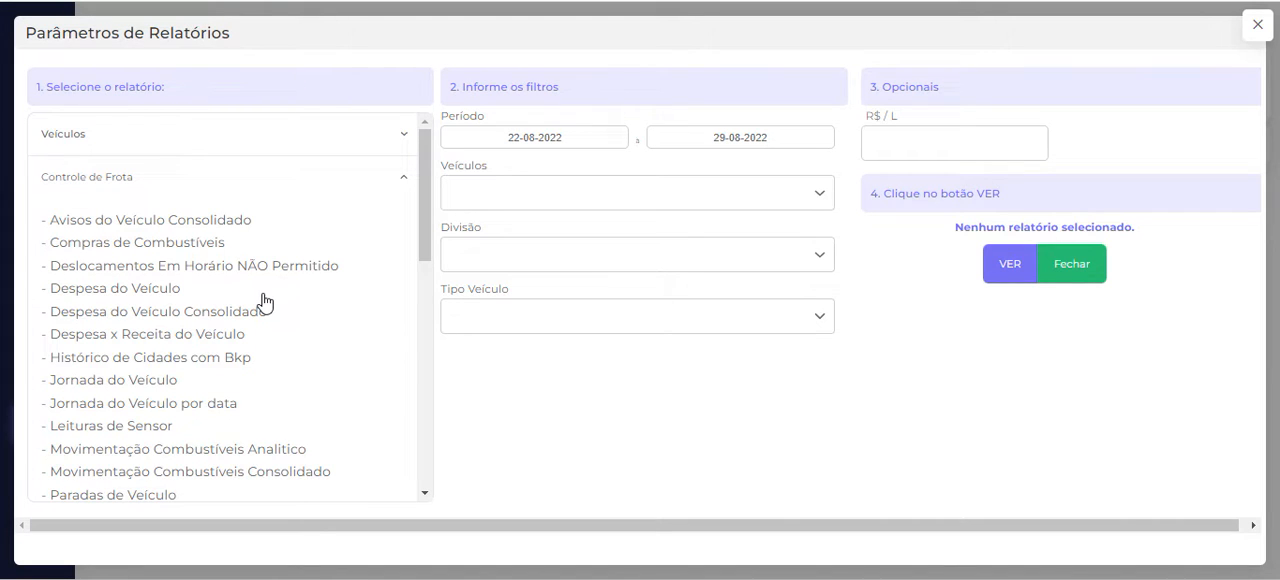
Generate the Despesa do Veículo report for the Citroën C4 Cactus from 01-06-2022 to 30-06-2022 and read through it
click(266, 1)
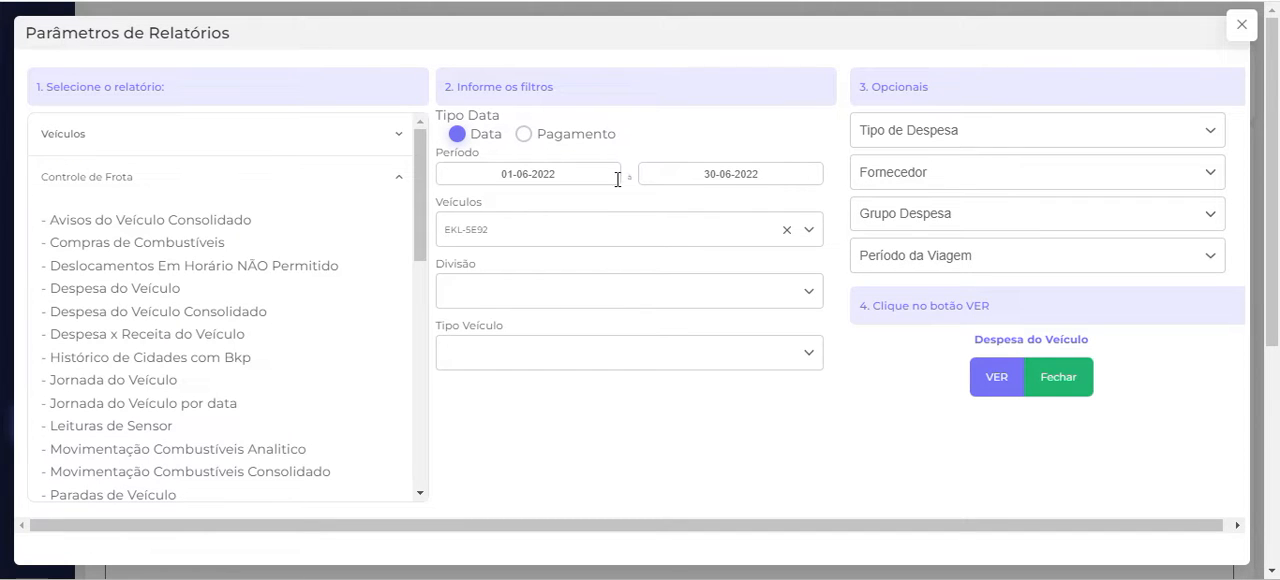
click(986, 381)
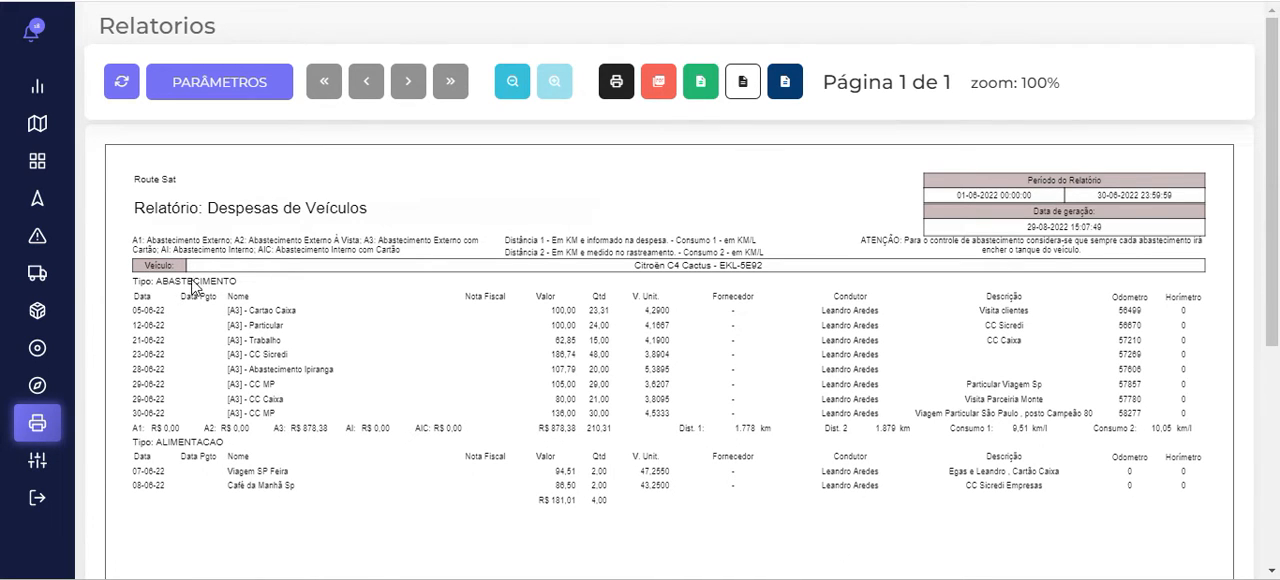
scroll(298, 354, down, 2)
scroll(298, 354, down, 2)
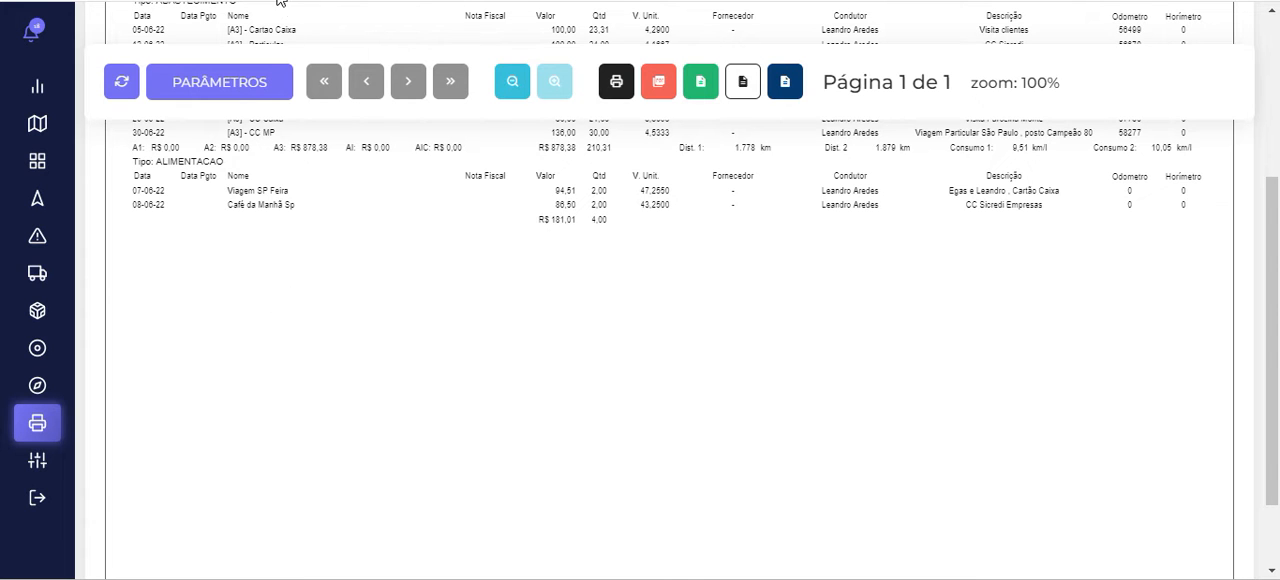
Open the vehicle expense list from the fleet controls, view a blank new-expense form and return without saving
mouse_move(97, 354)
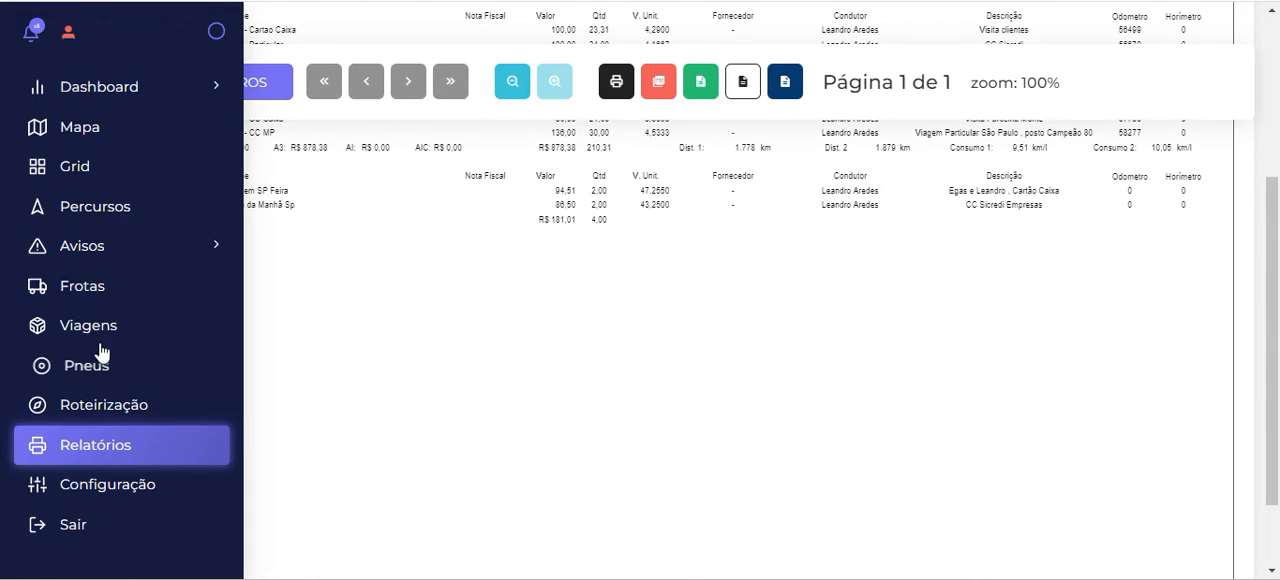
click(117, 289)
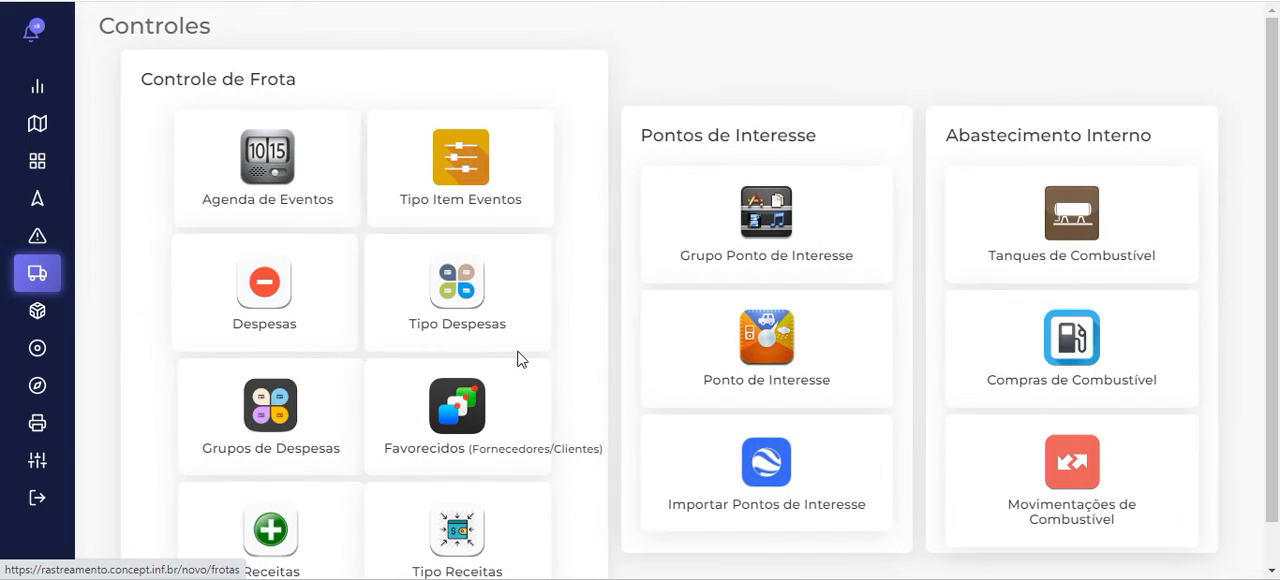
click(279, 289)
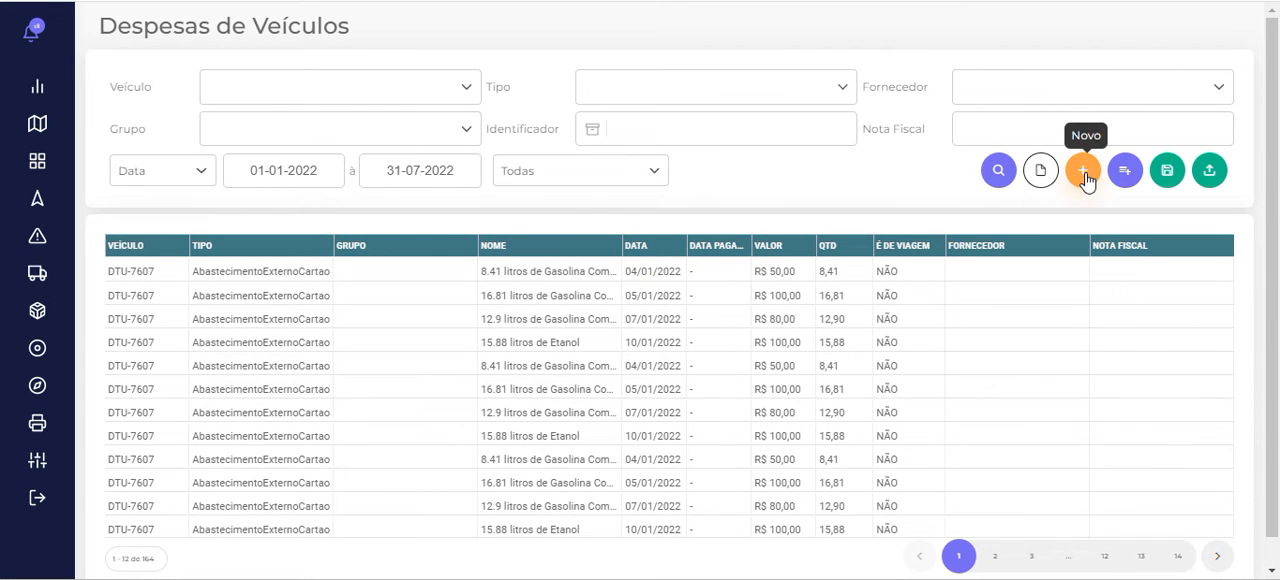
click(1084, 172)
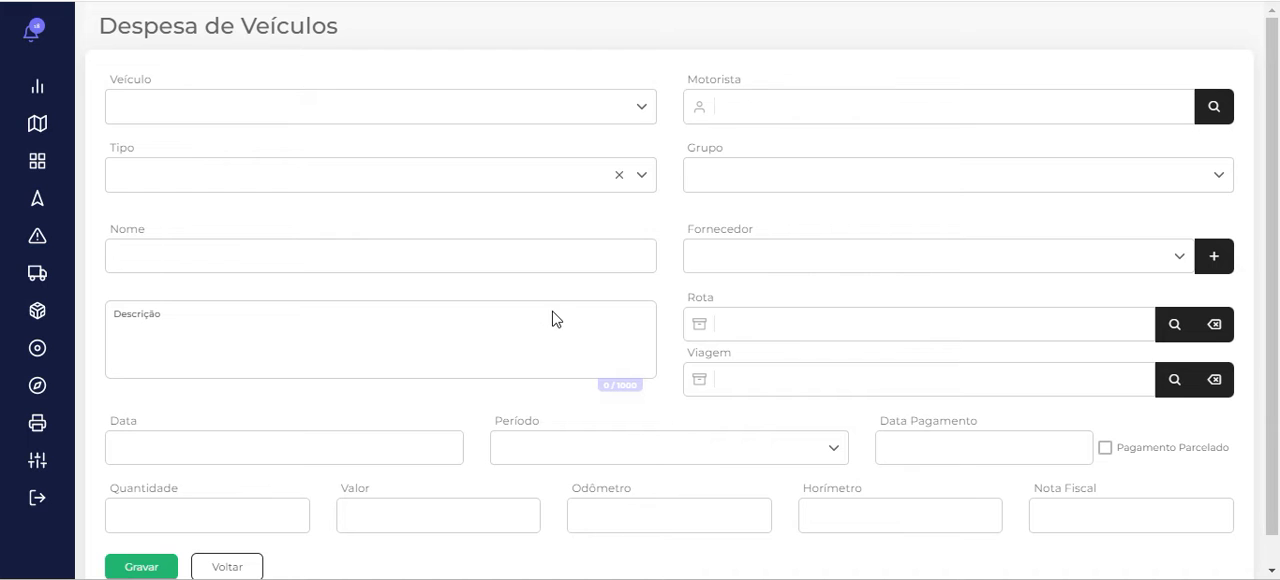
click(230, 566)
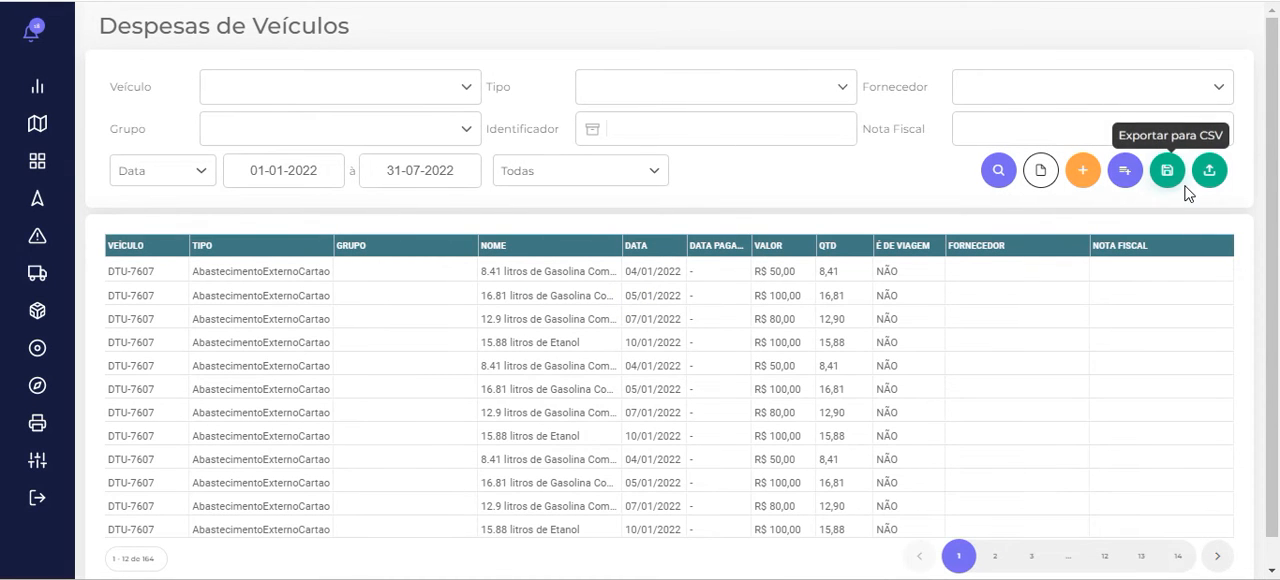
Download the model spreadsheet for importing vehicle expenses, keep Modelo Geral as the import model and return to the expense list
click(1209, 172)
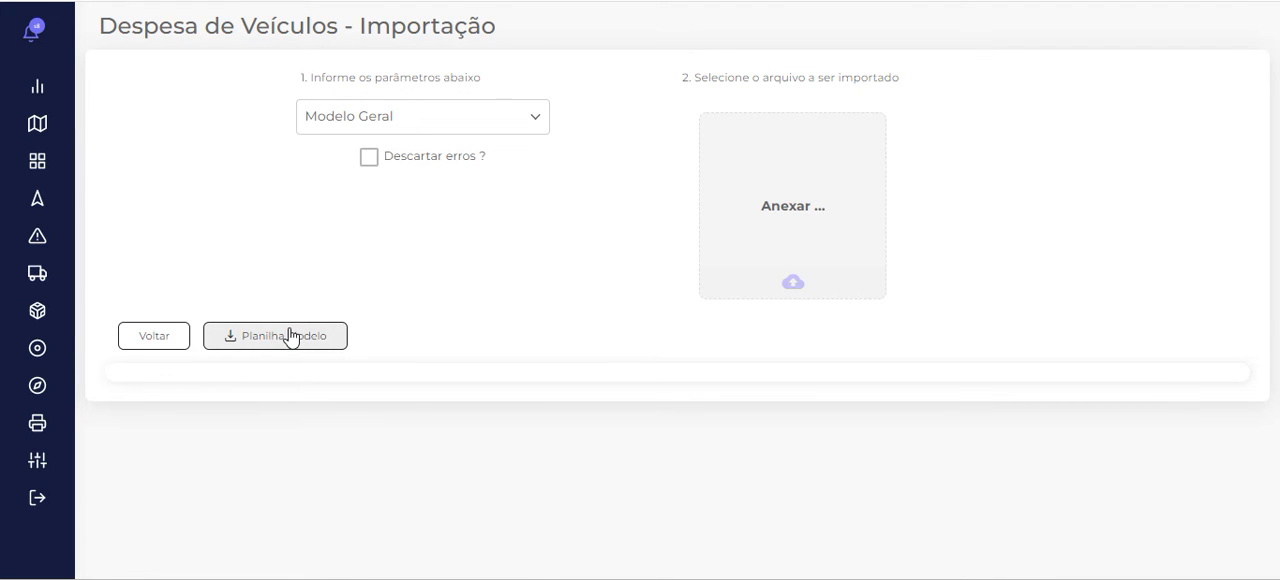
click(291, 338)
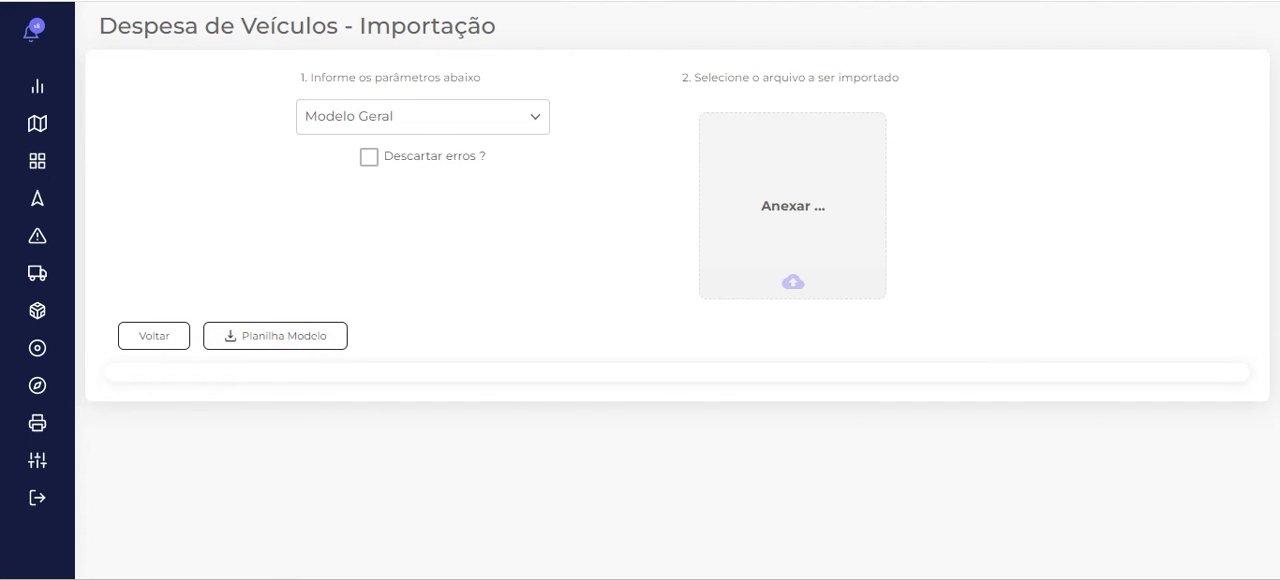
click(489, 117)
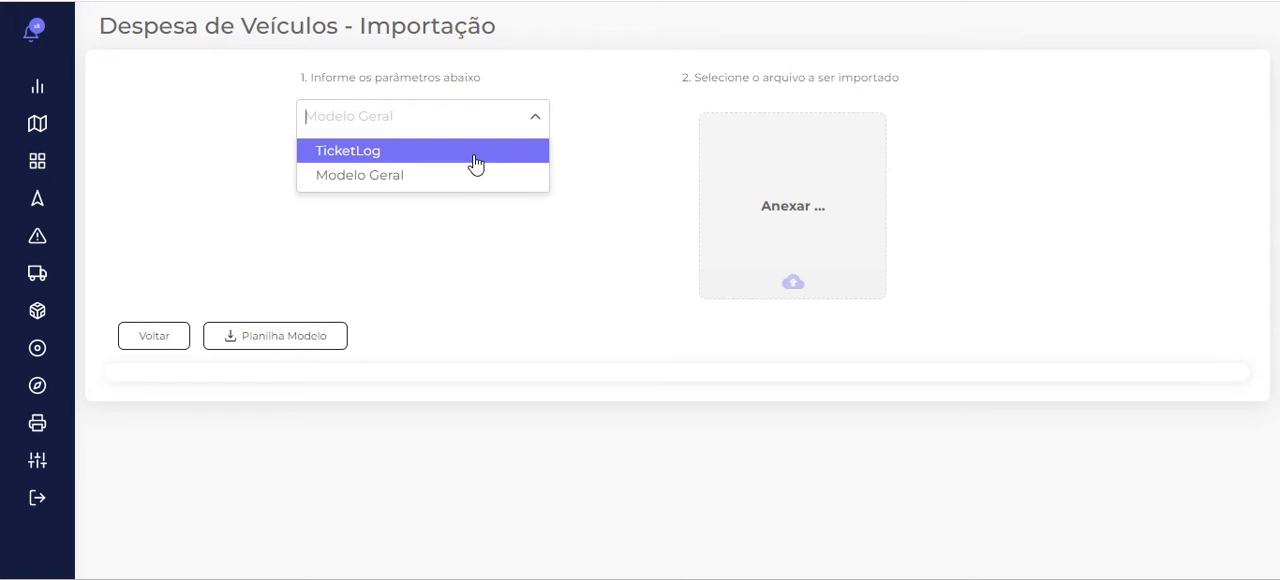
click(463, 174)
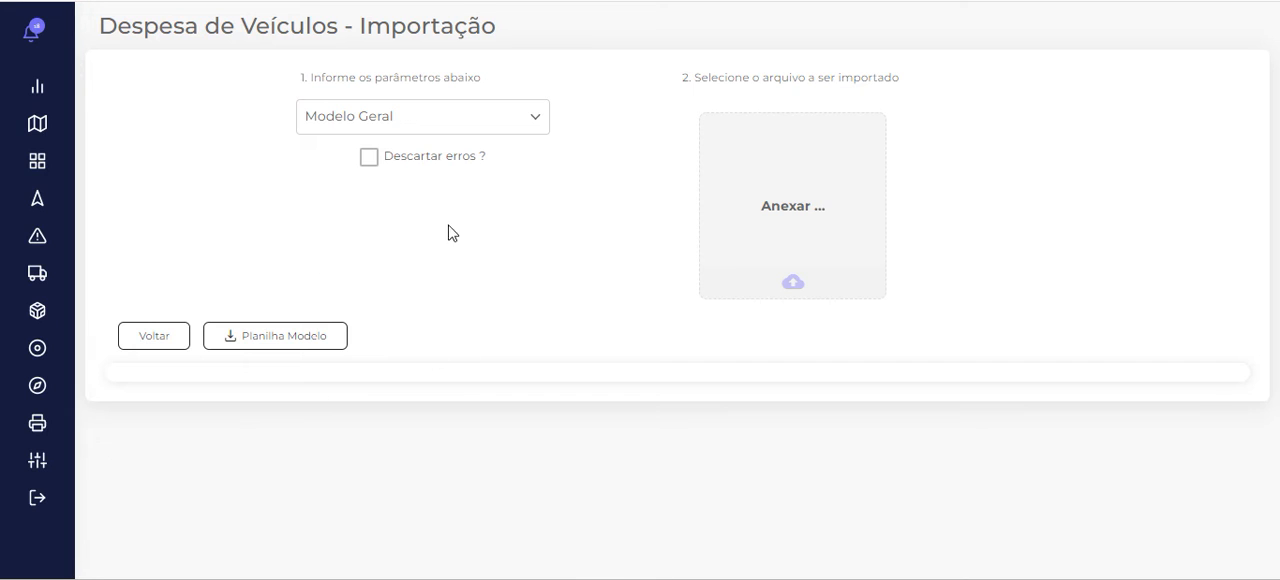
click(150, 342)
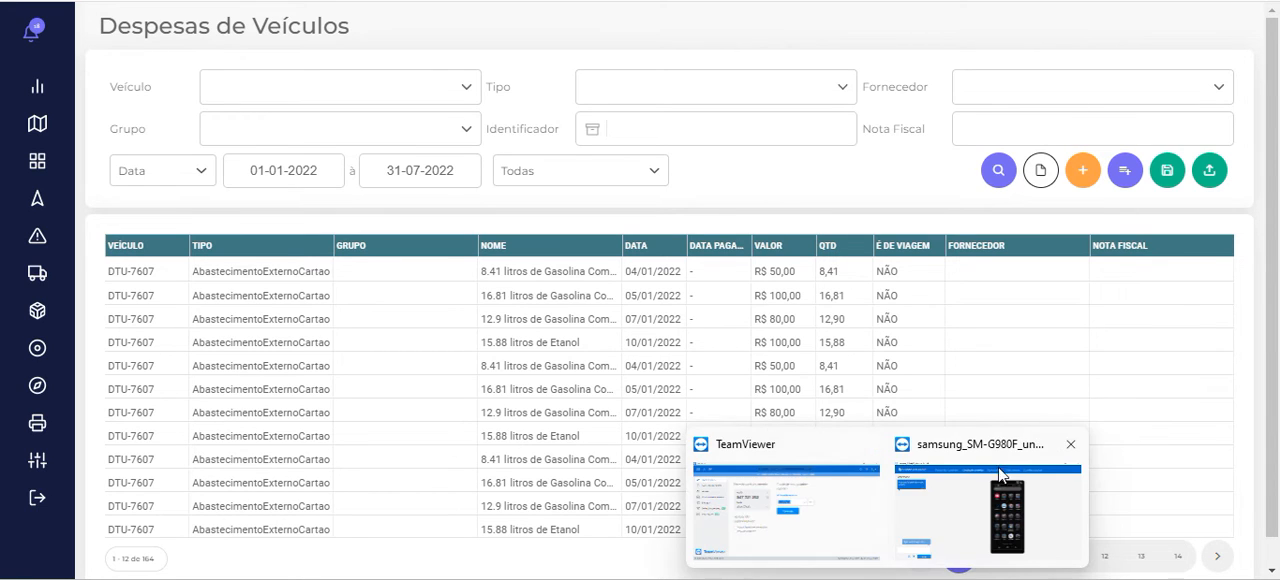
Switch to the phone session in TeamViewer, dismiss the outdated-vehicles alert and open the mobile app's expense form
click(1003, 472)
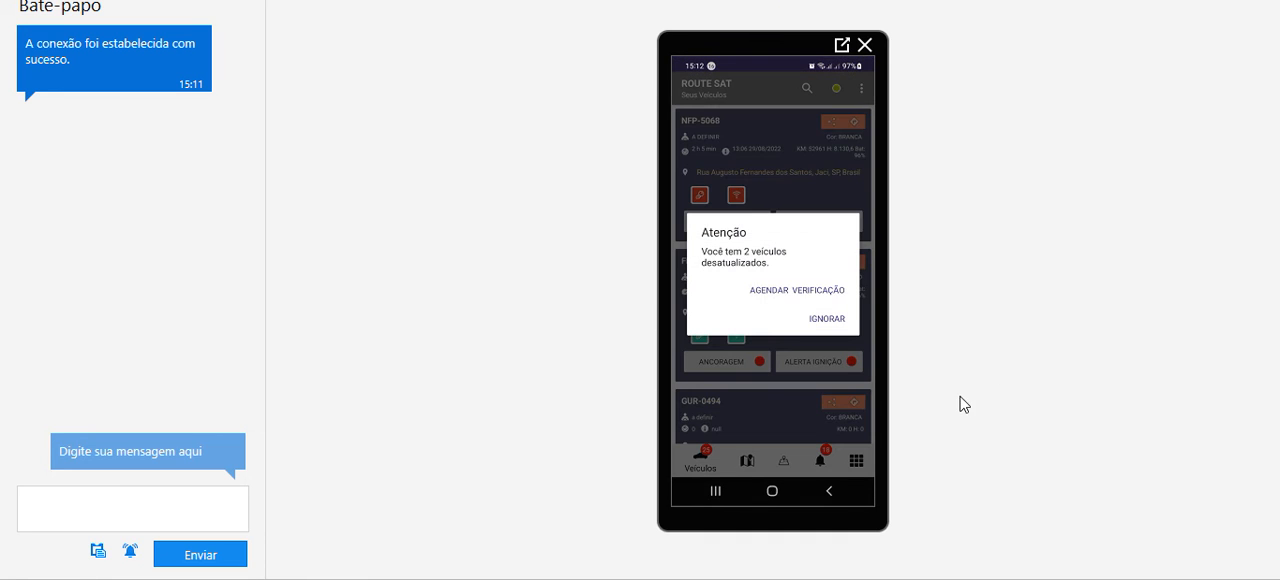
click(870, 376)
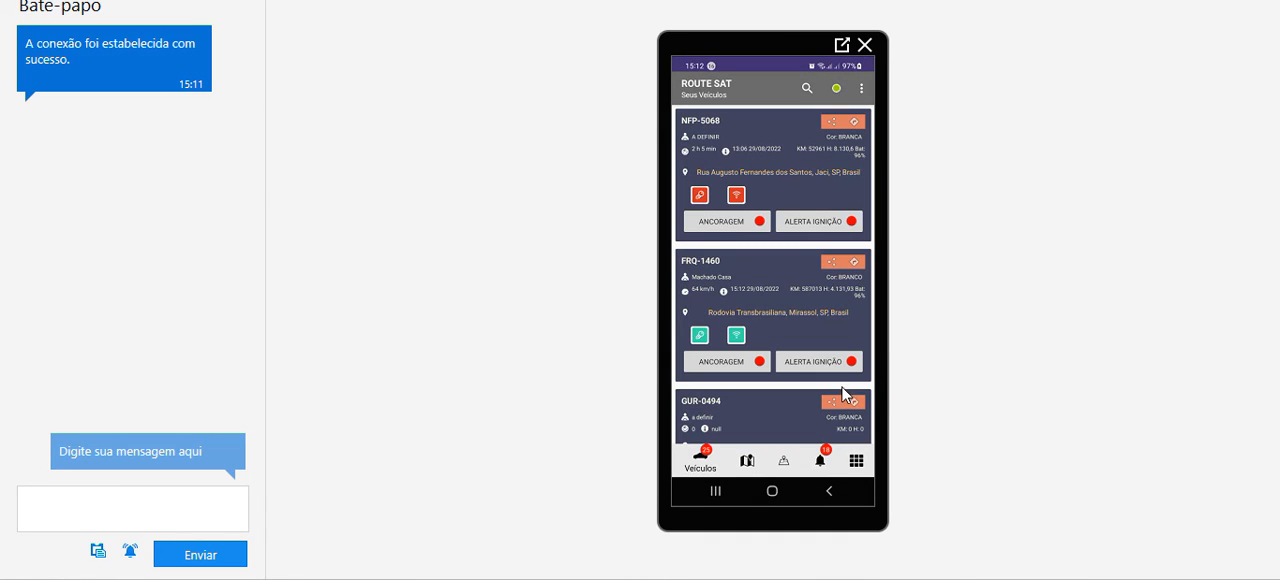
click(857, 463)
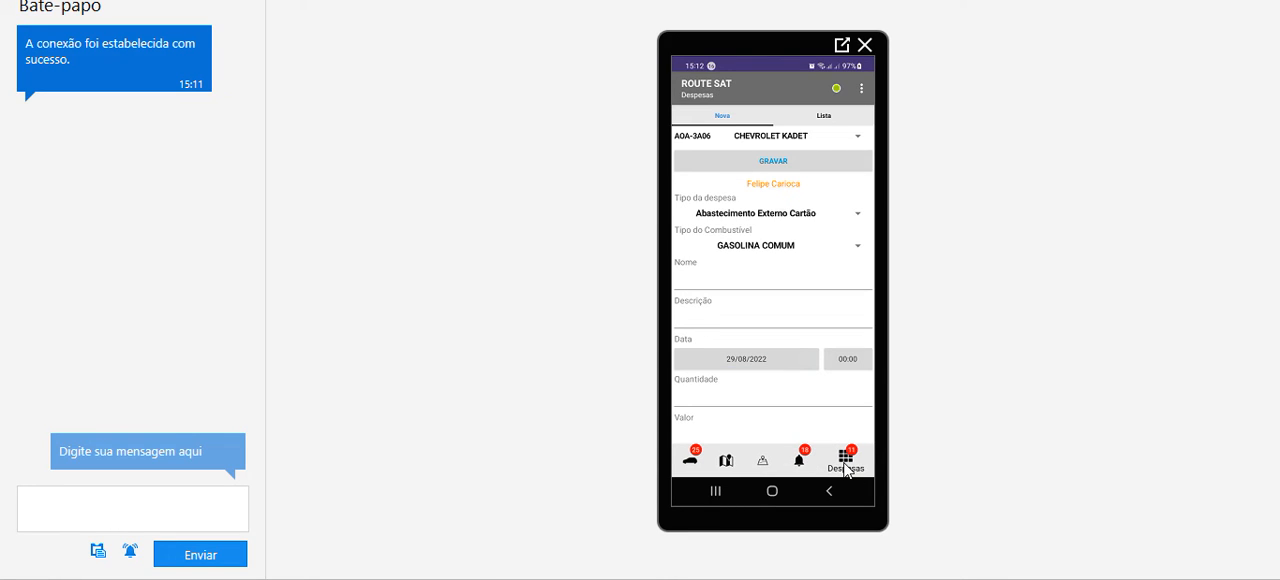
Record and save a Lavagem expense for the Citroën C4 Cactus dated 25/08/2022 at 14:00 in the mobile app
click(856, 140)
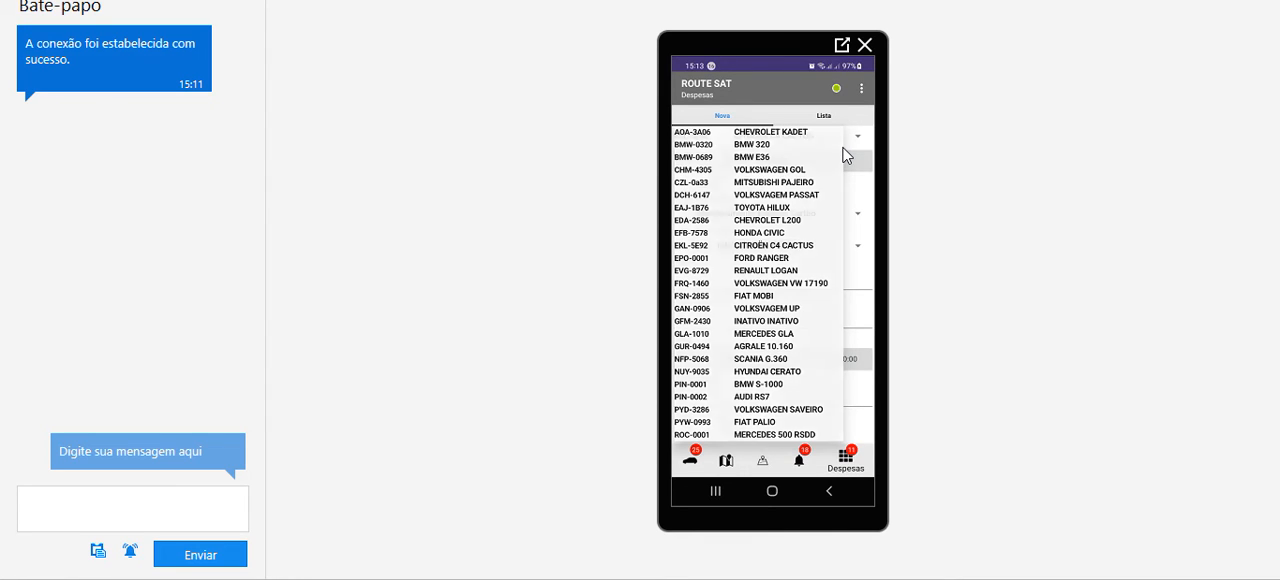
click(845, 155)
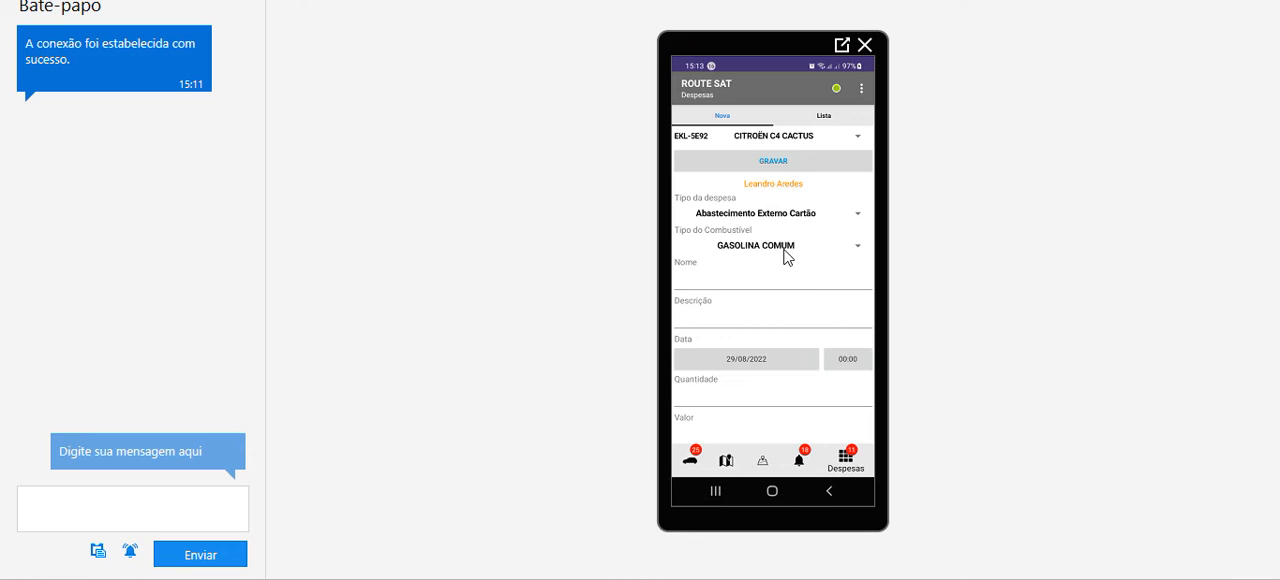
click(786, 216)
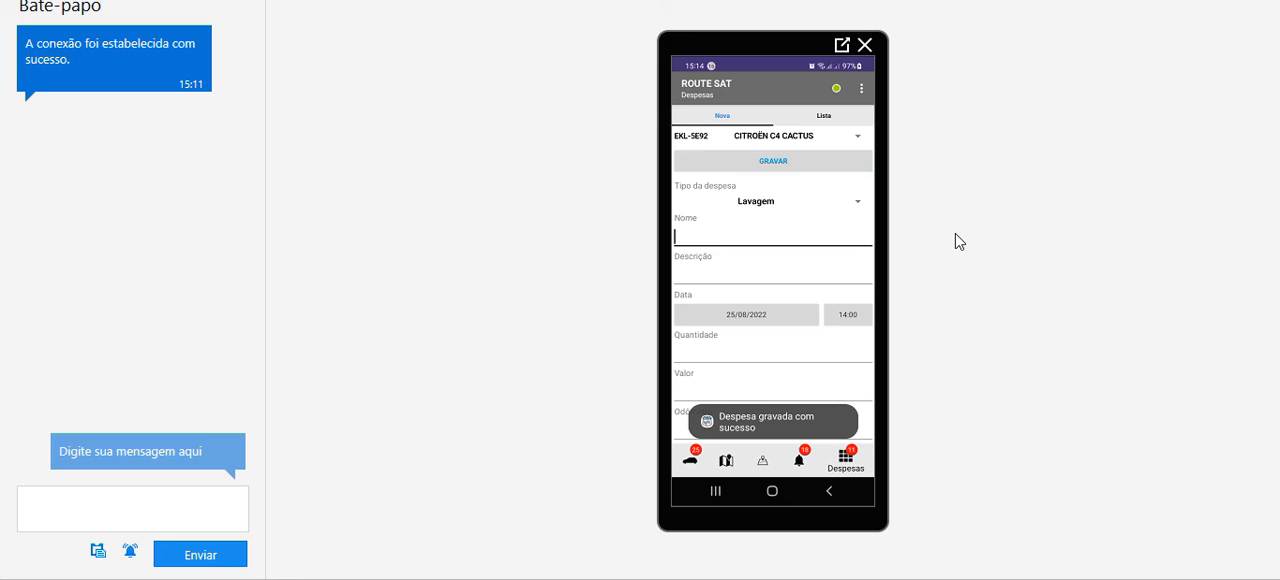
Switch back to the browser's vehicle expense list and search for the expenses of the C4 Cactus
mouse_move(763, 579)
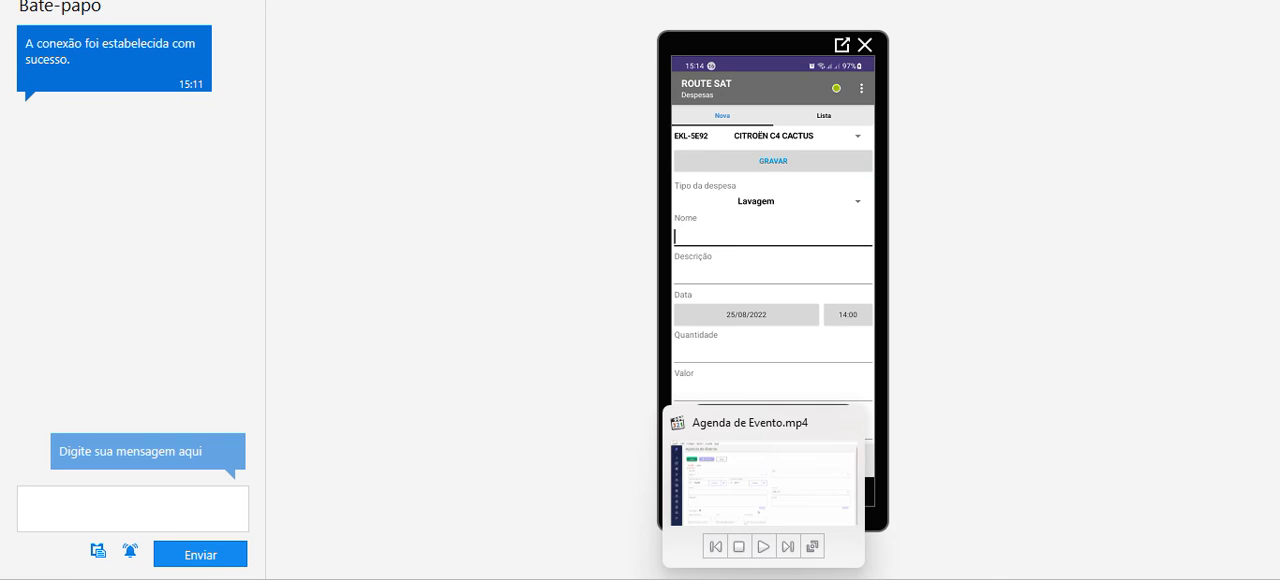
click(849, 579)
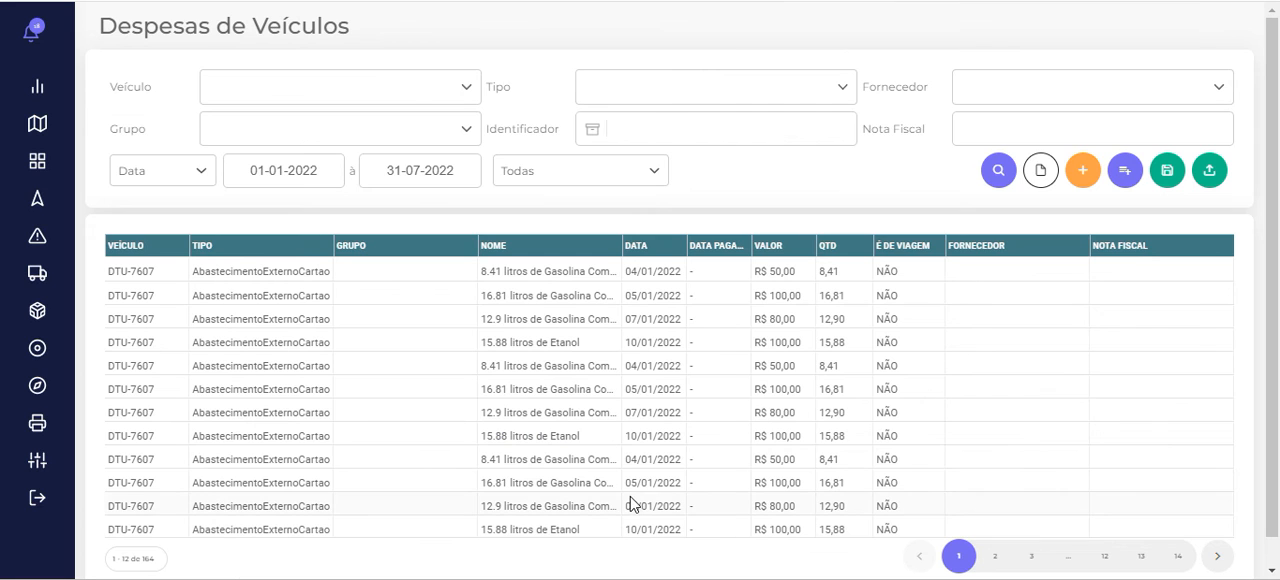
click(466, 91)
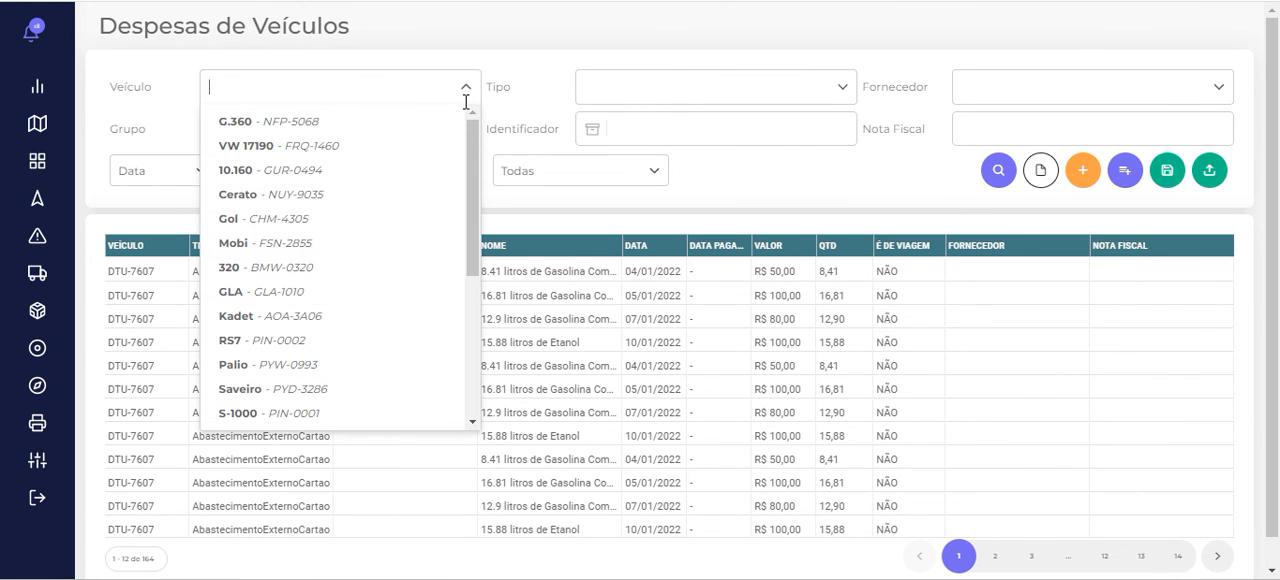
text(ek)
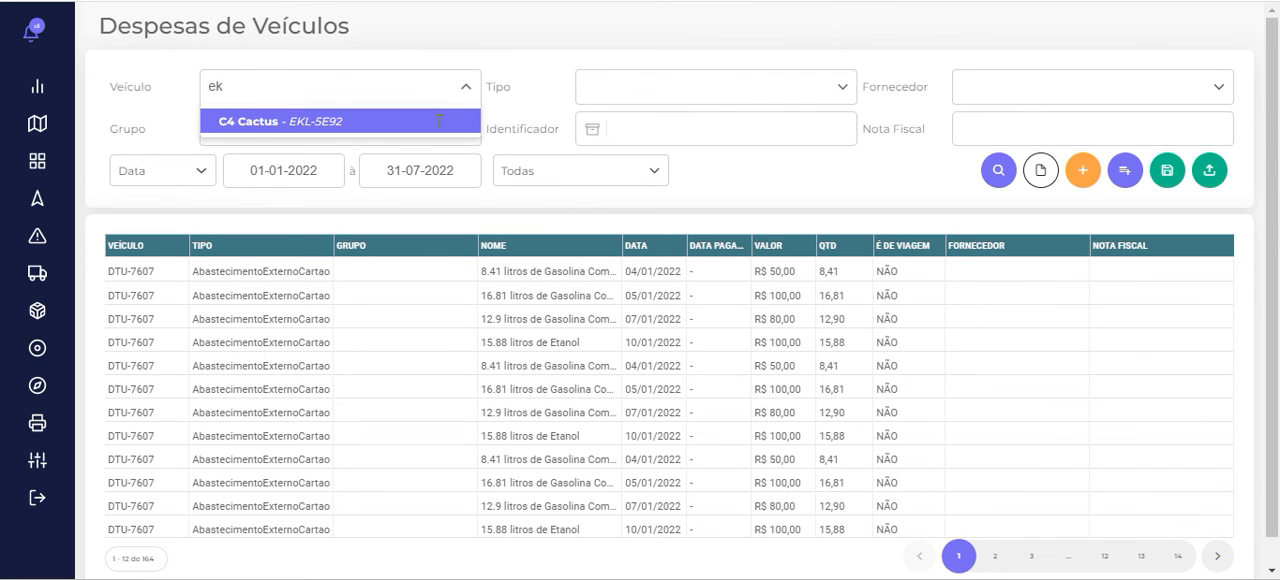
click(440, 128)
click(995, 168)
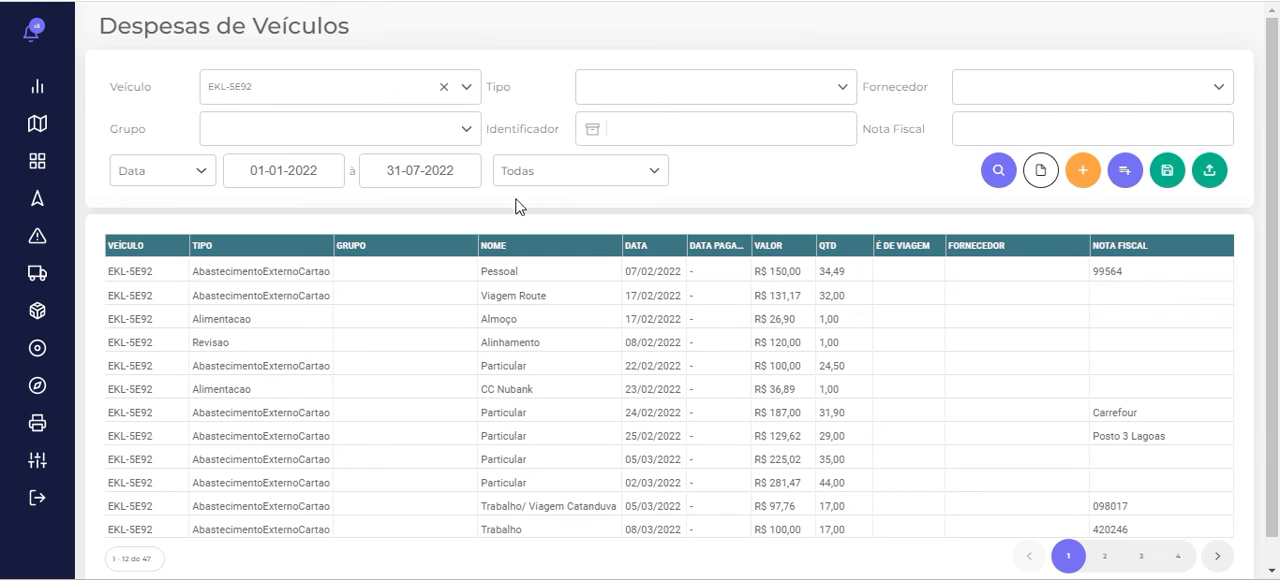
Set the start date of the expense period to 02-08-2022 and run the search
click(327, 180)
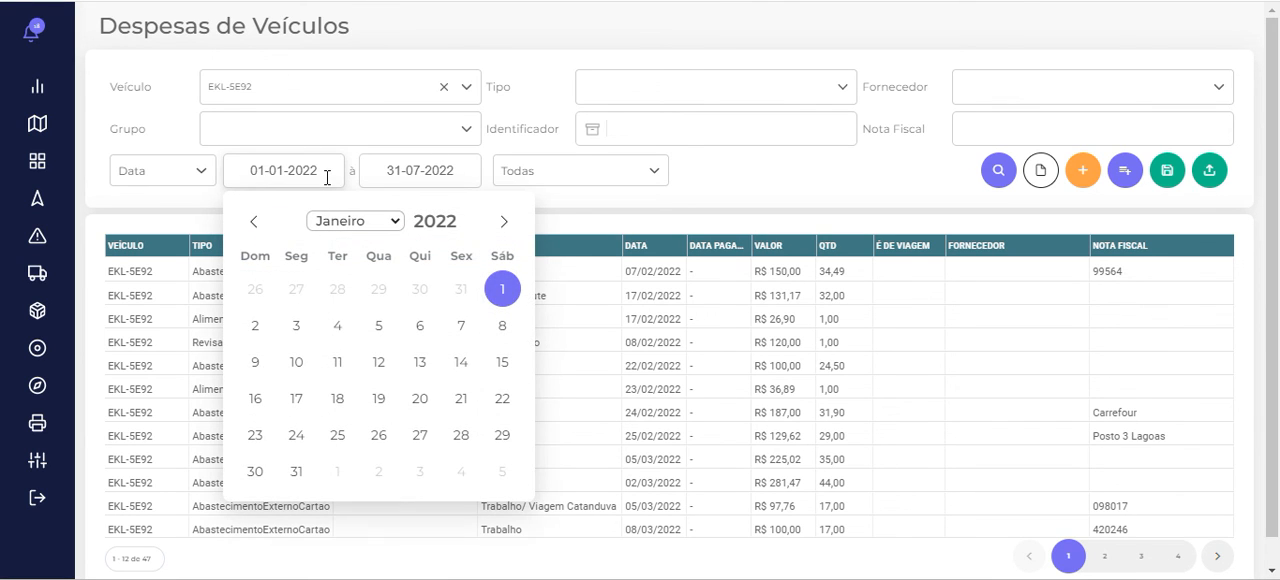
click(390, 229)
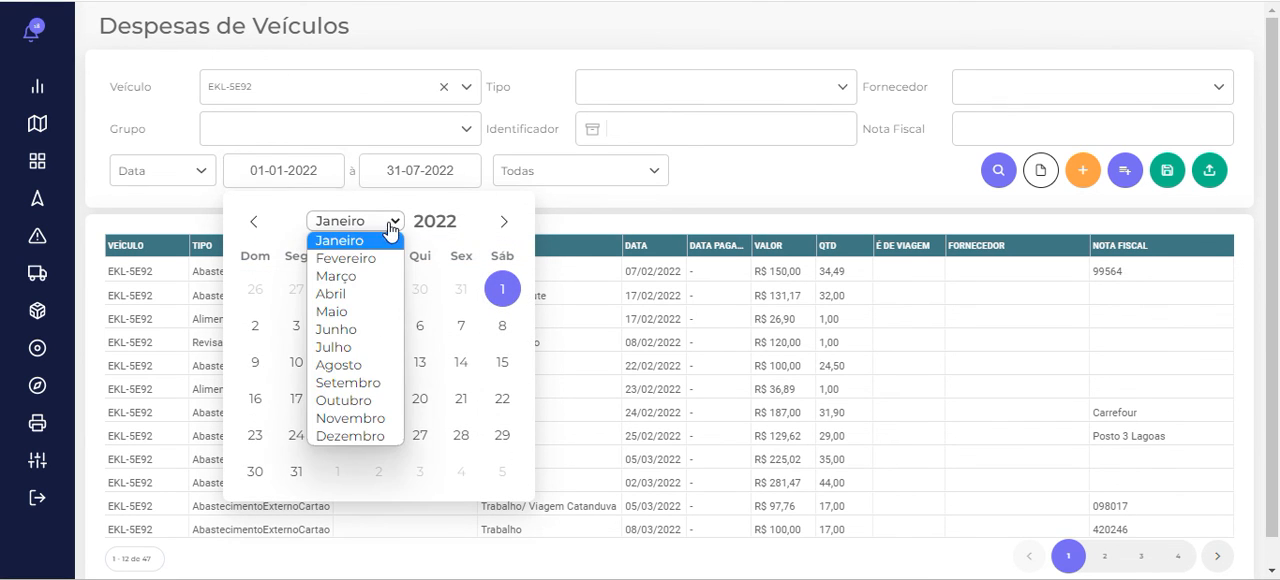
click(360, 365)
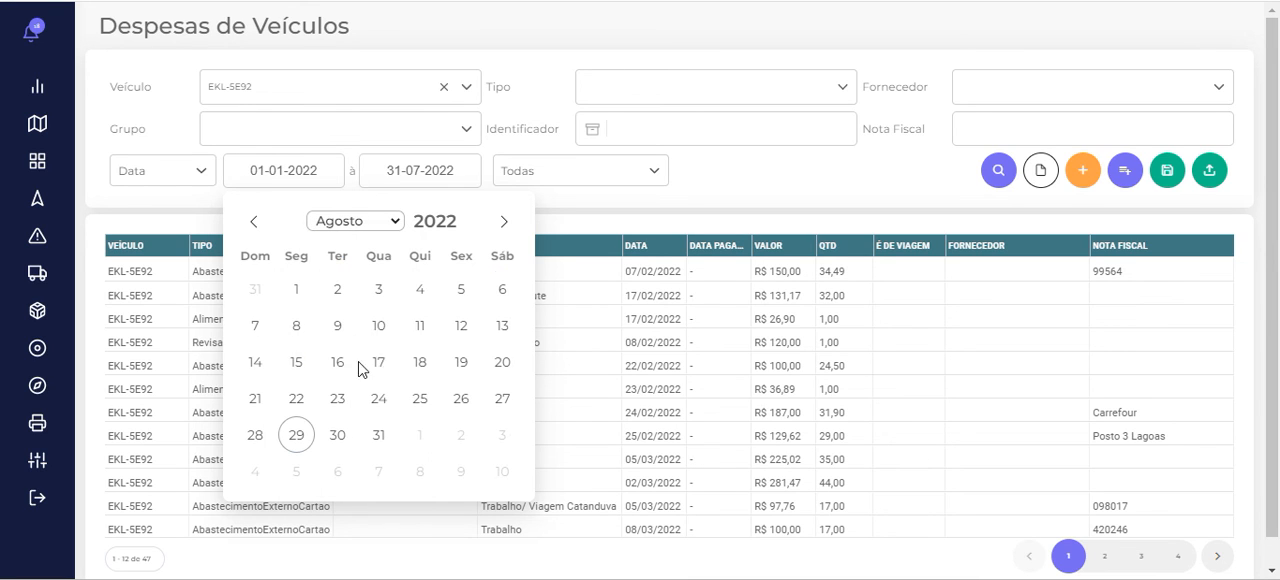
click(337, 289)
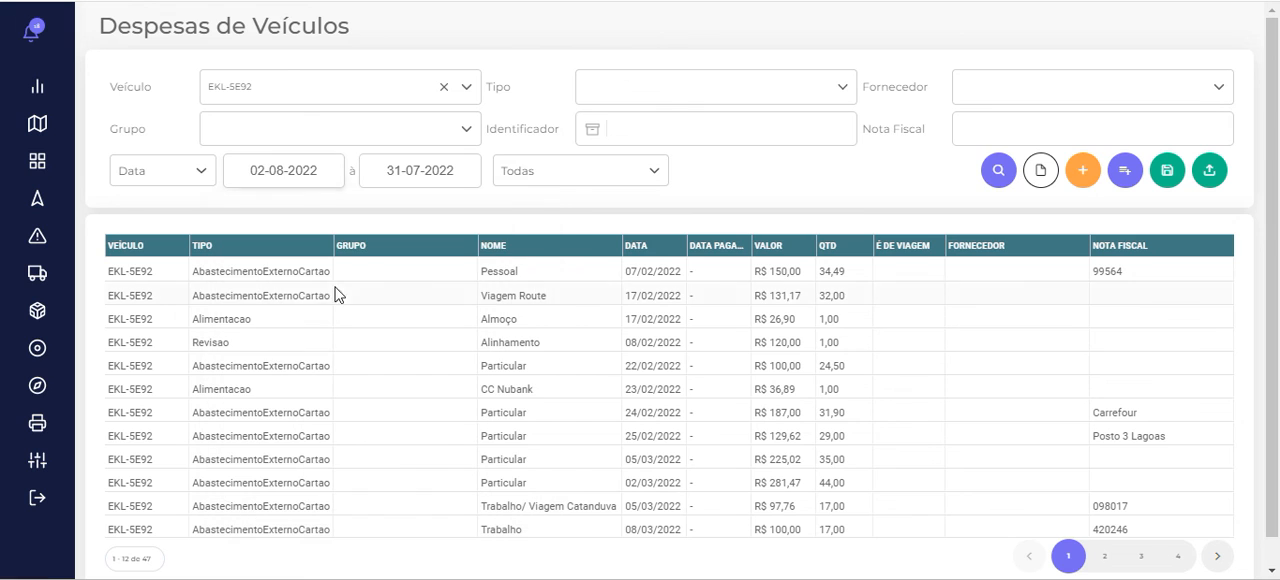
click(997, 174)
Set the end date of the expense period to 29-08-2022 and search the expenses again
click(428, 168)
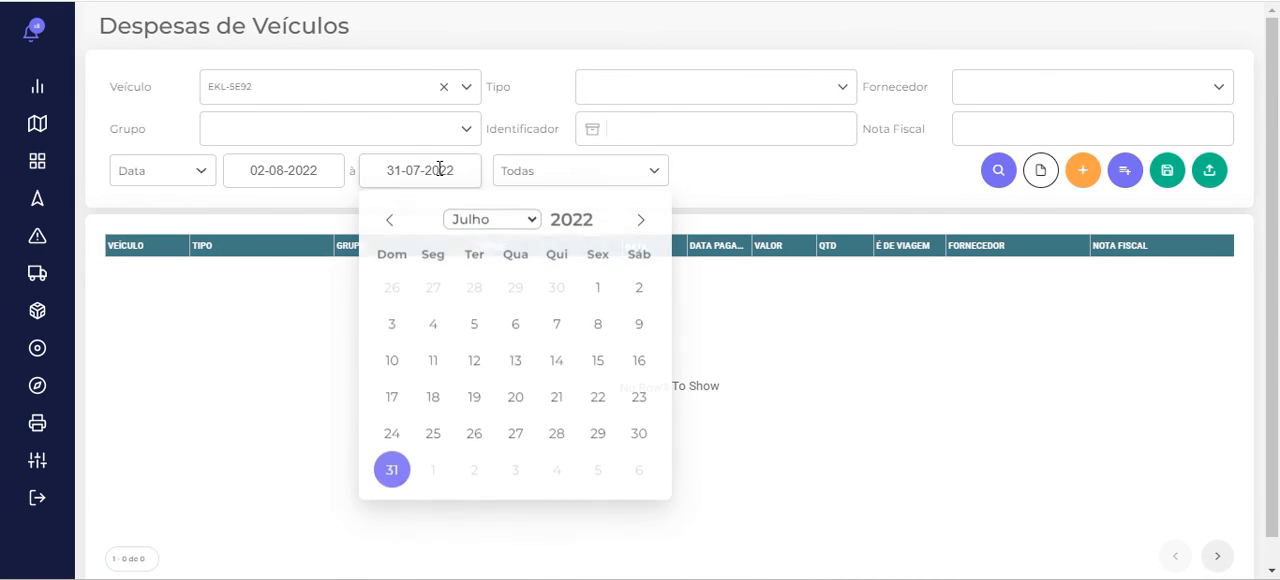
click(471, 224)
click(478, 366)
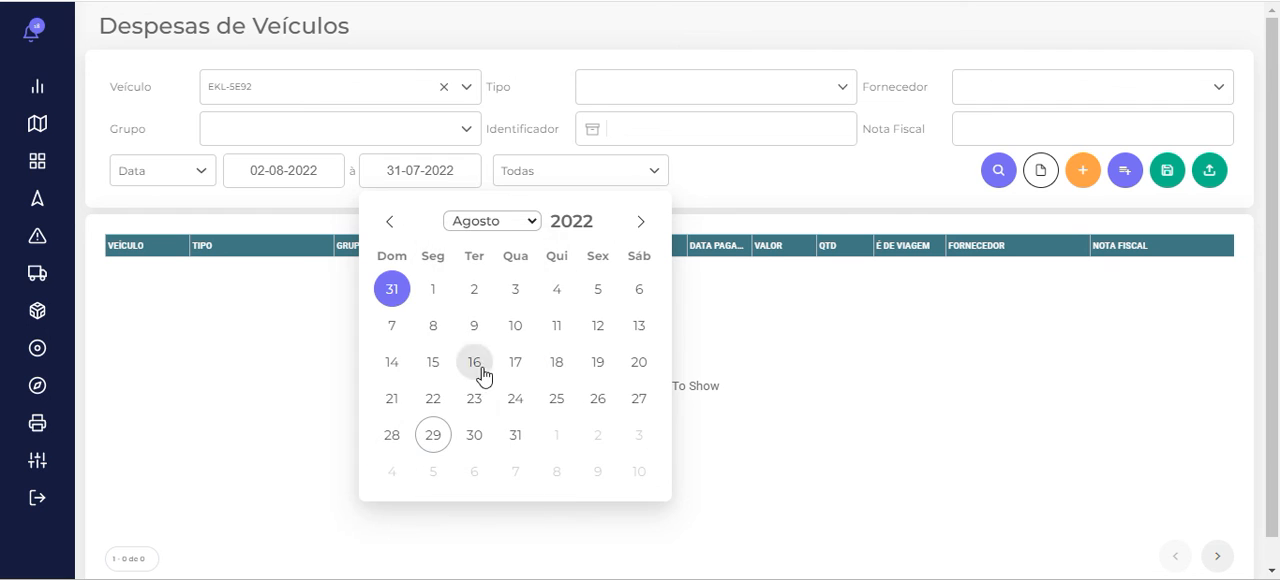
click(434, 438)
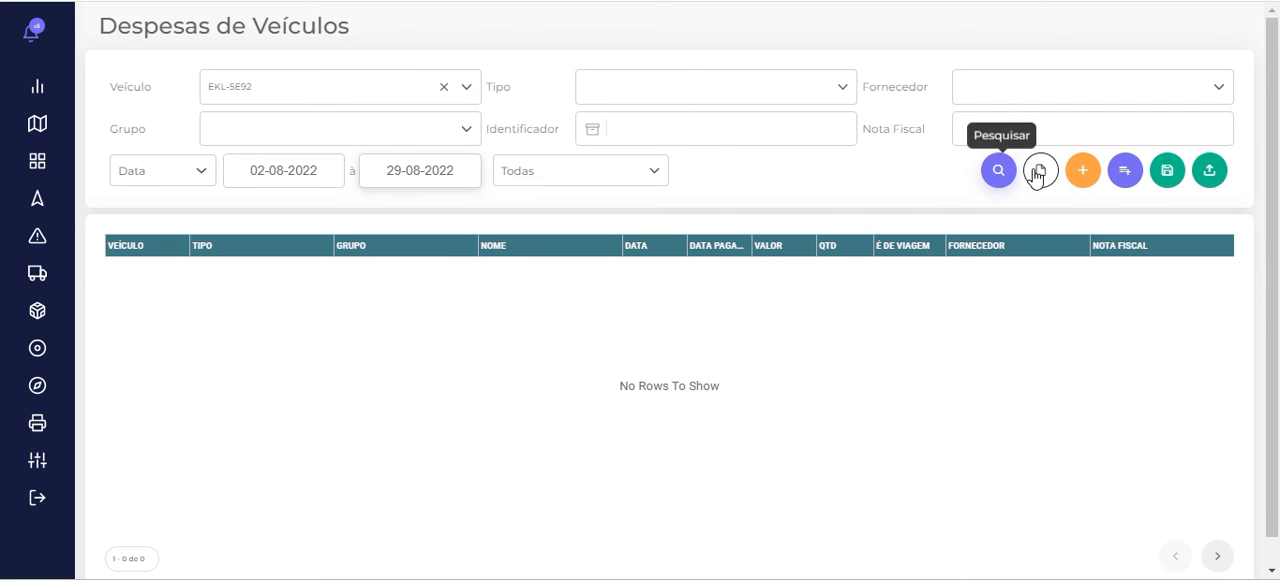
click(998, 171)
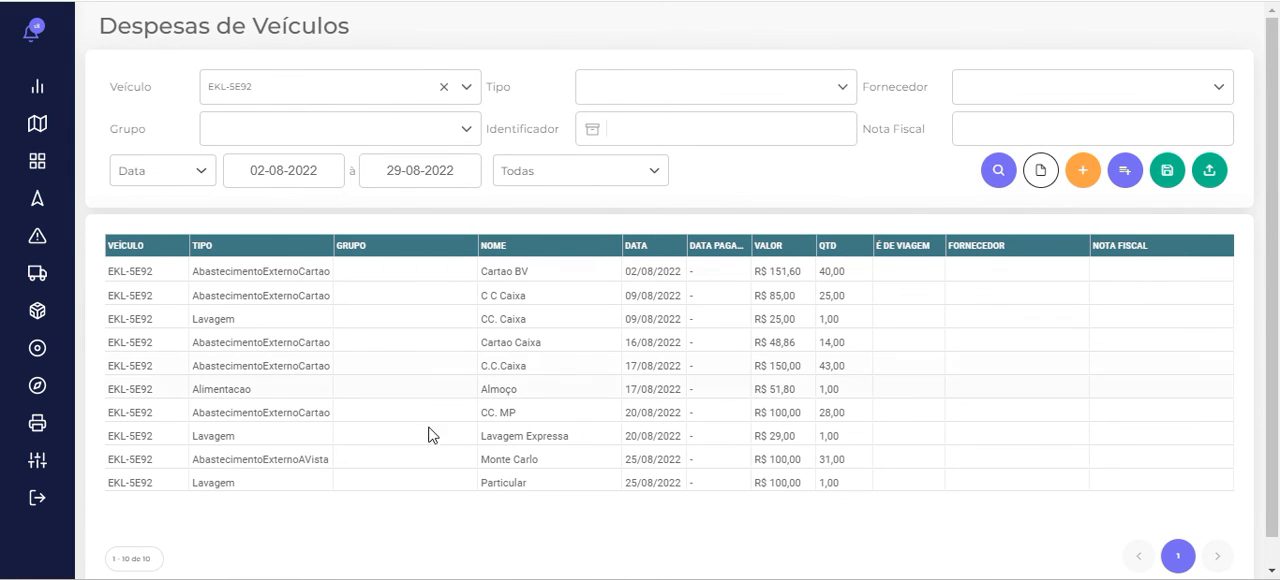